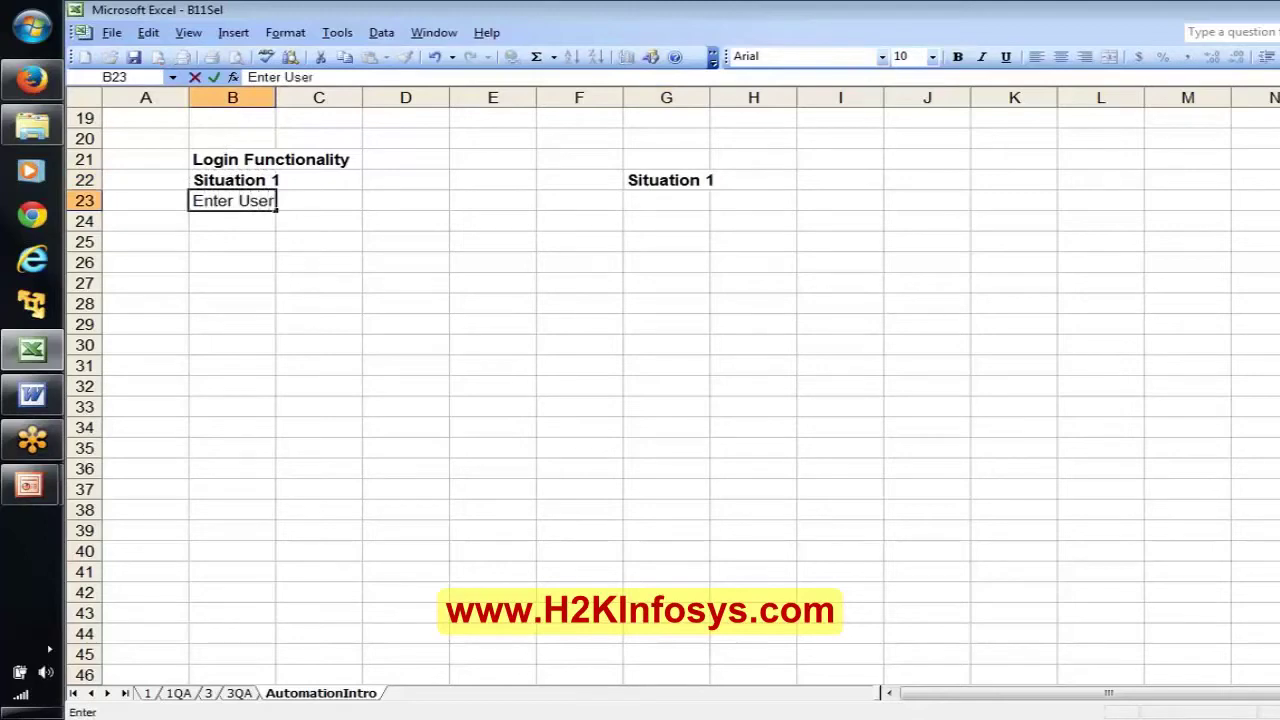
Finish the Situation 1 login steps in B23:B25 with "Enter User Name", "Enter Password" and "Cliked on Sign In".
{"action": "key", "text": "Return"}
{"action": "type", "text": "E"}
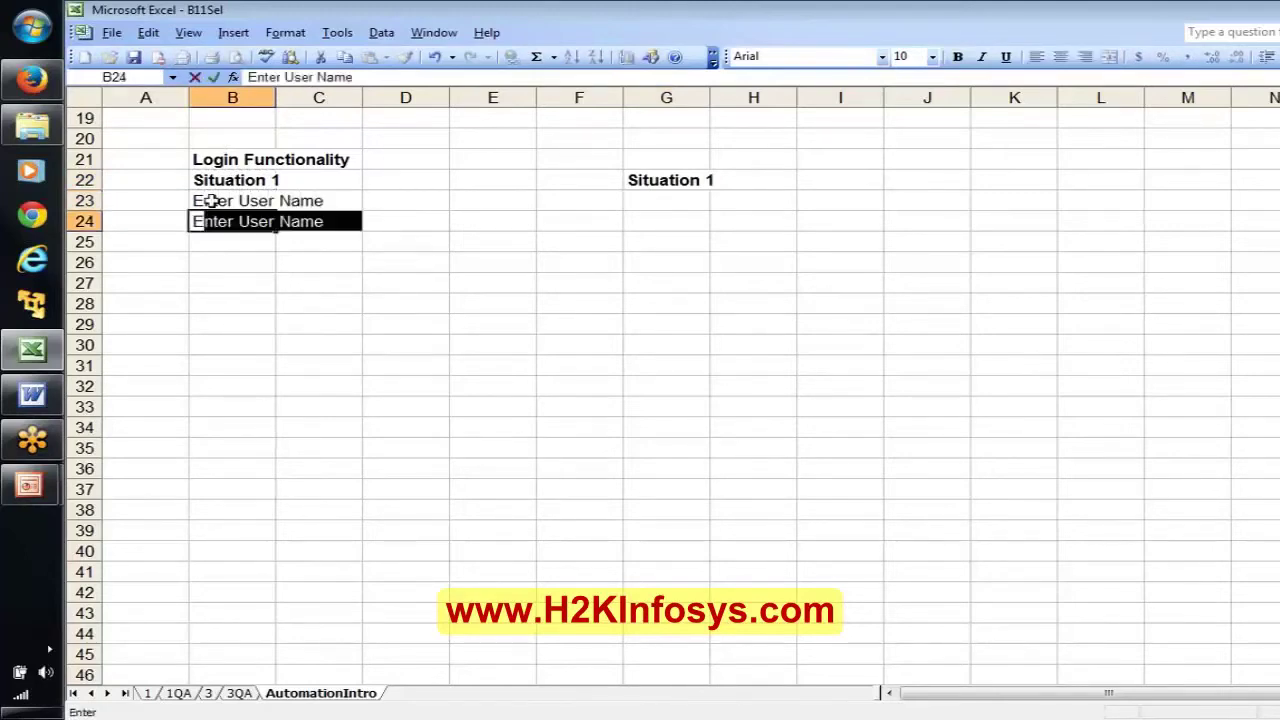
{"action": "type", "text": "nter P"}
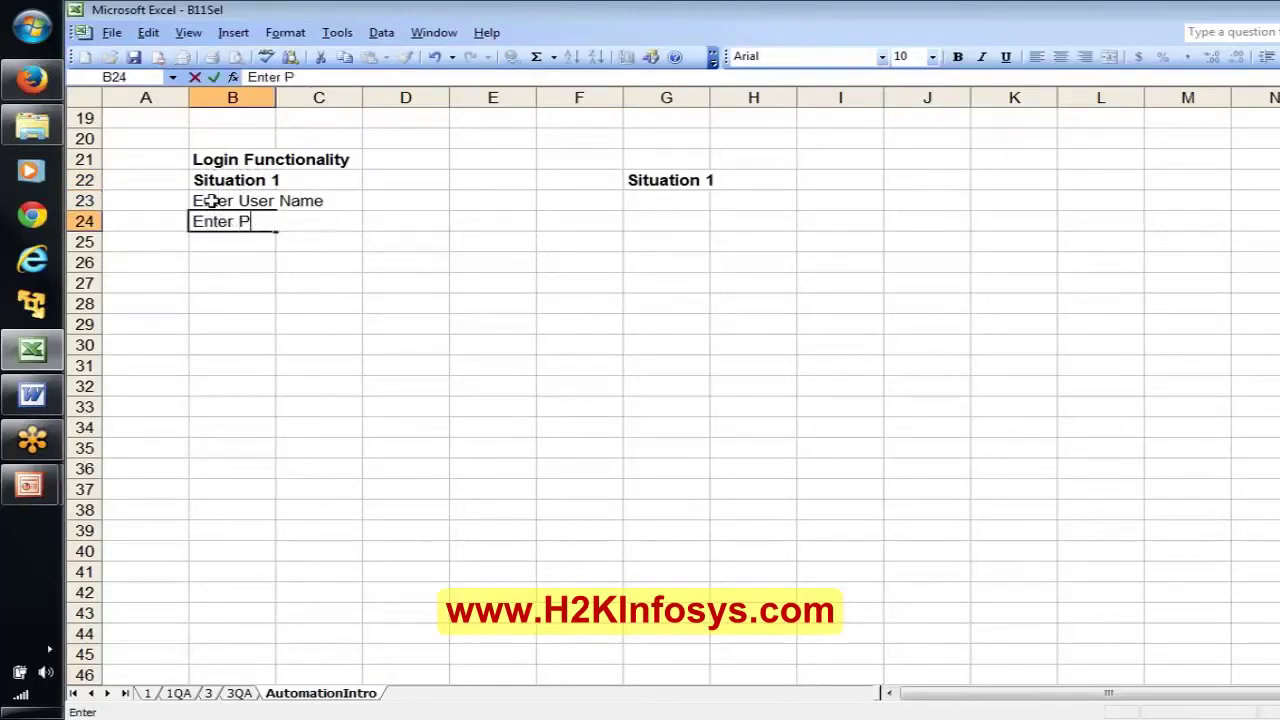
{"action": "type", "text": "assword"}
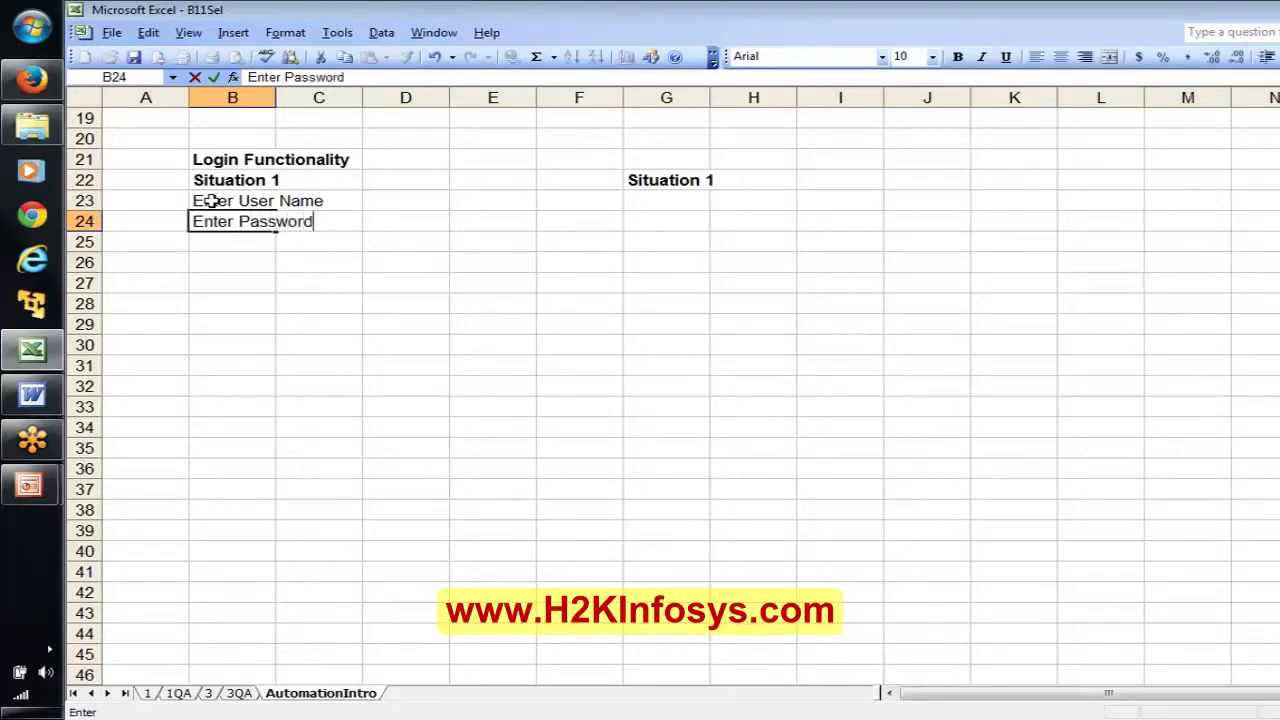
{"action": "key", "text": "Return"}
{"action": "type", "text": "Clike"}
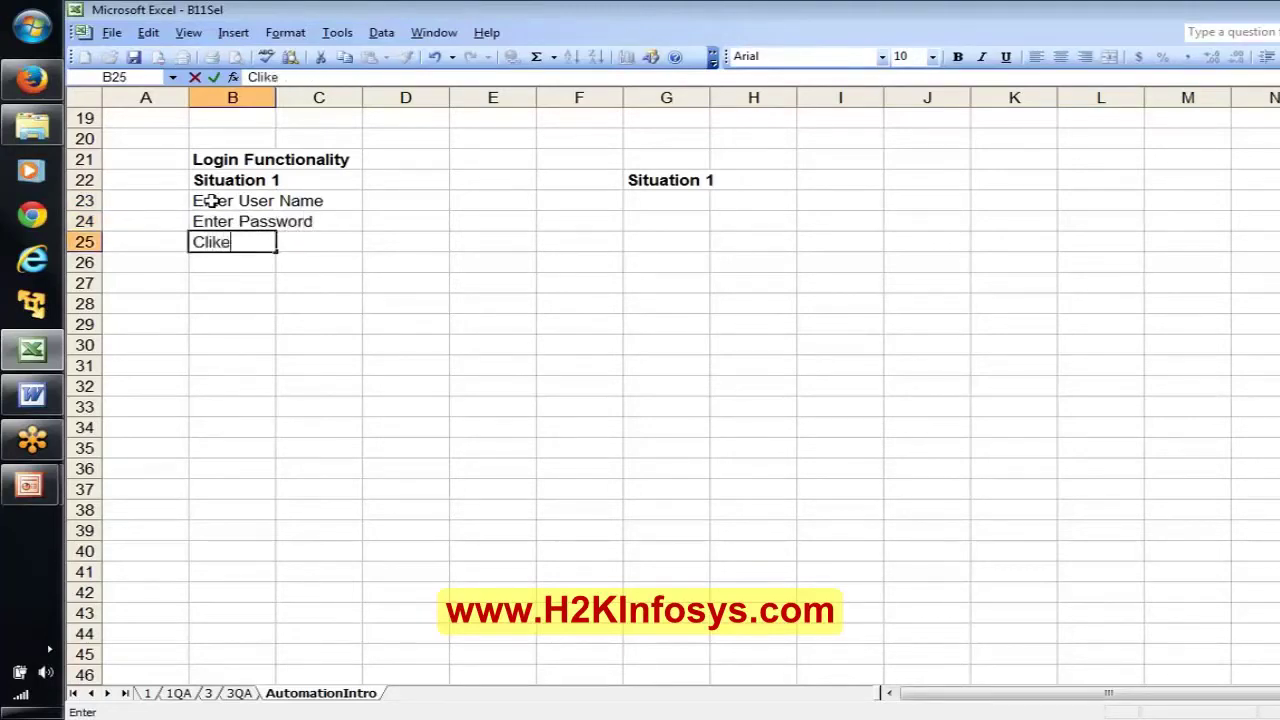
{"action": "type", "text": "d on Sig"}
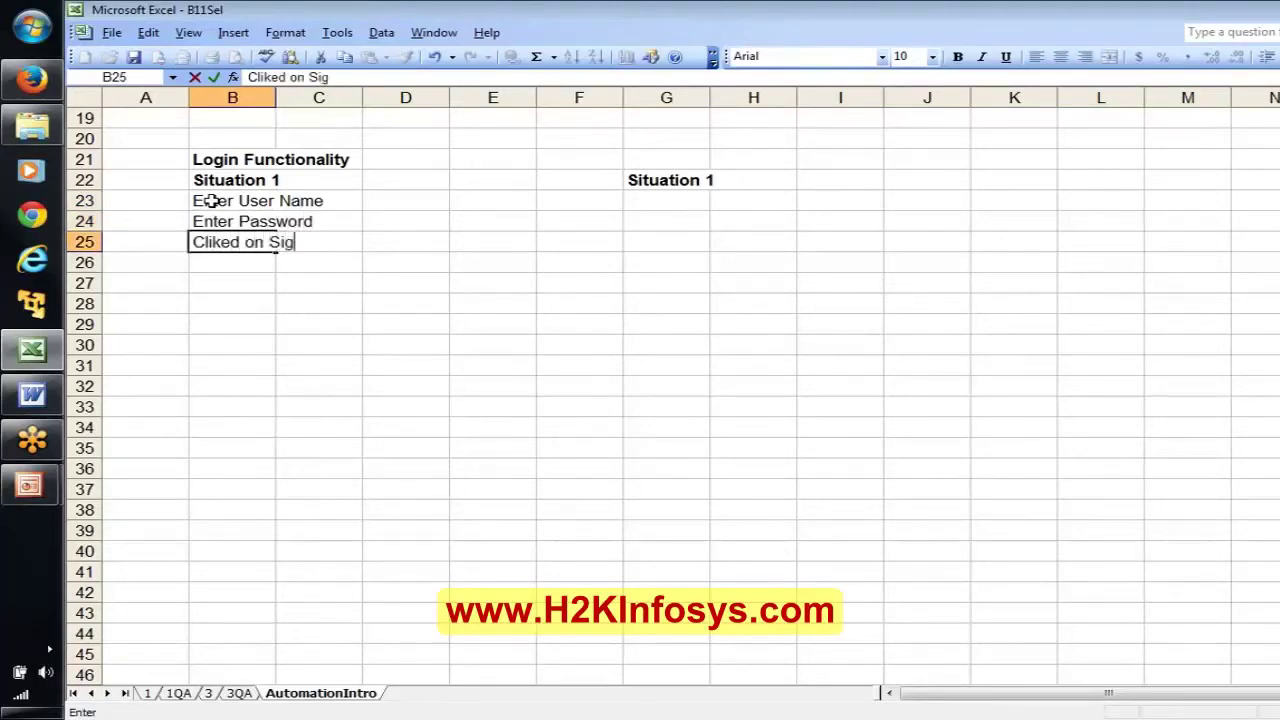
{"action": "type", "text": "n In"}
{"action": "key", "text": "Return"}
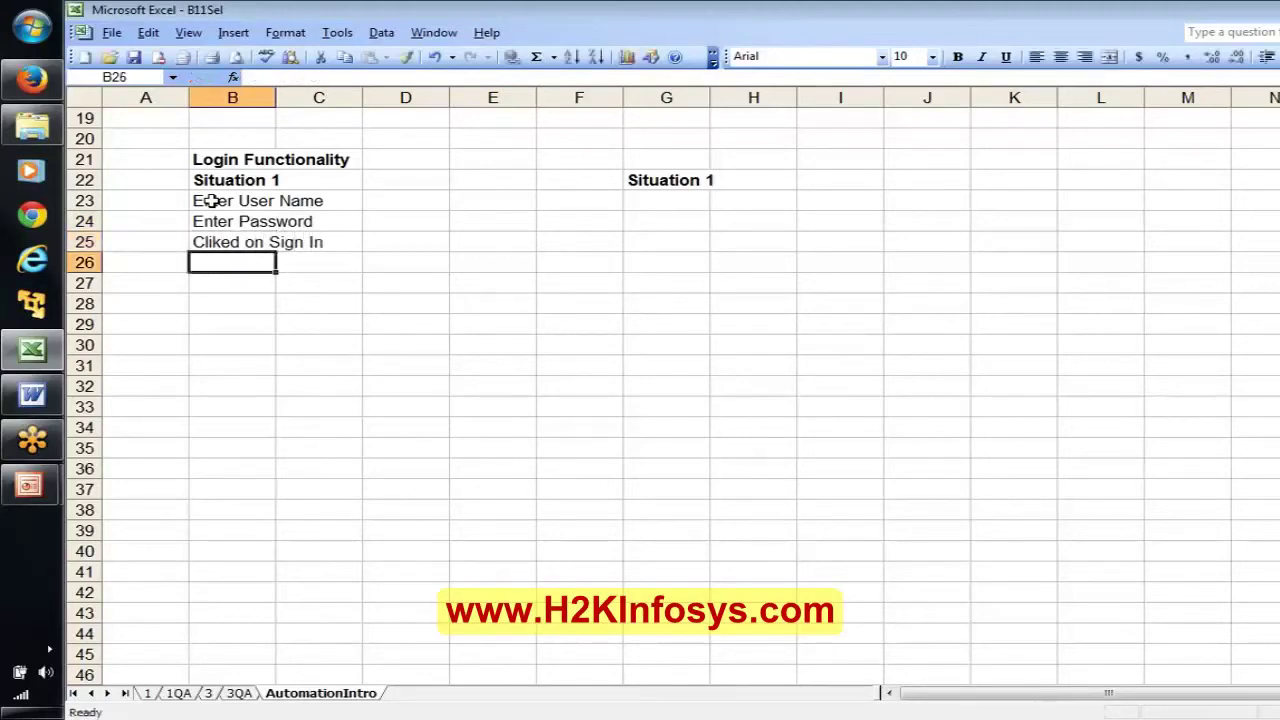
Leave row 26 blank and record the first timed result in row 27 as "7AM" with "Home Page" beside it.
{"action": "key", "text": "Down"}
{"action": "key", "text": "Left"}
{"action": "key", "text": "Right"}
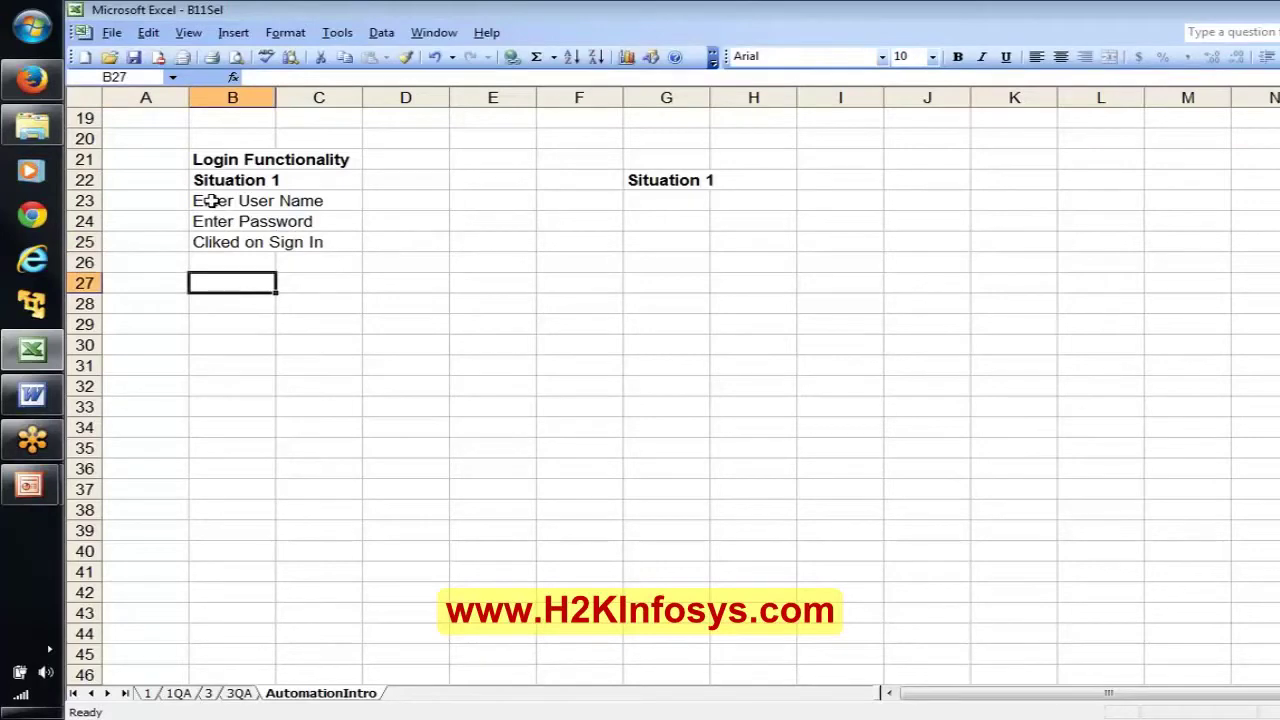
{"action": "type", "text": "7AM"}
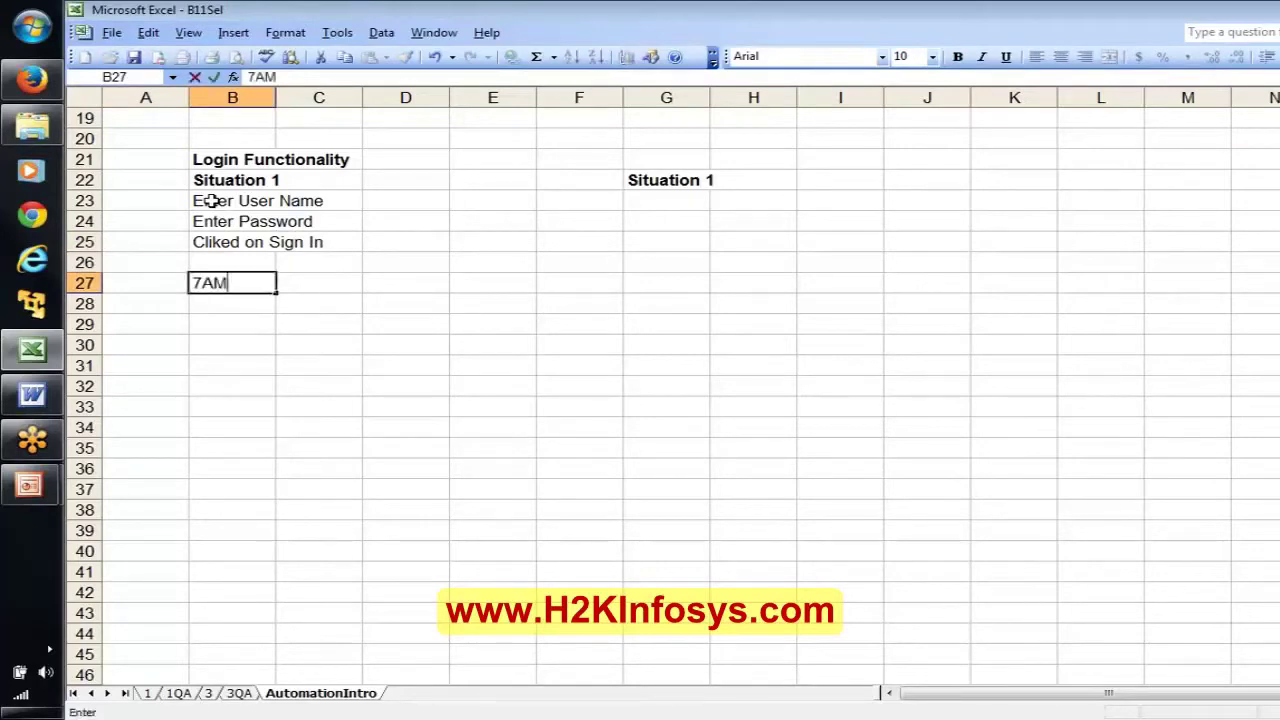
{"action": "key", "text": "Tab"}
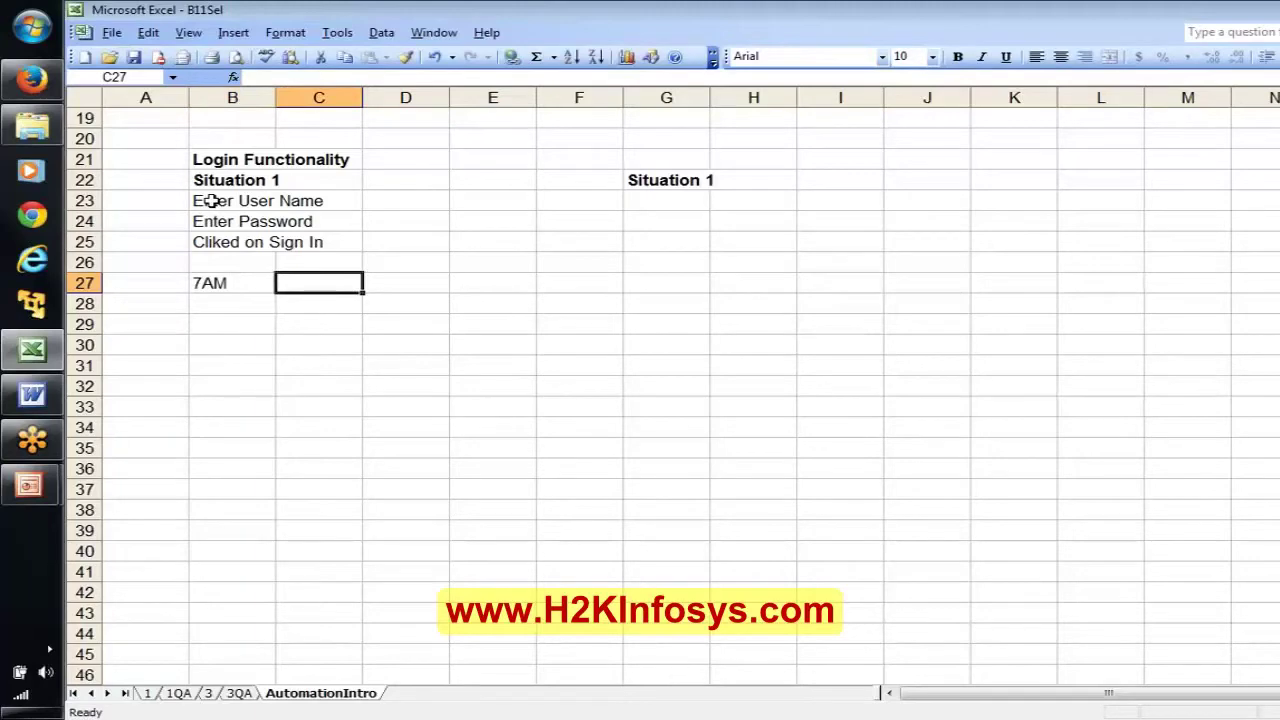
{"action": "type", "text": "Lo"}
{"action": "key", "text": "Left"}
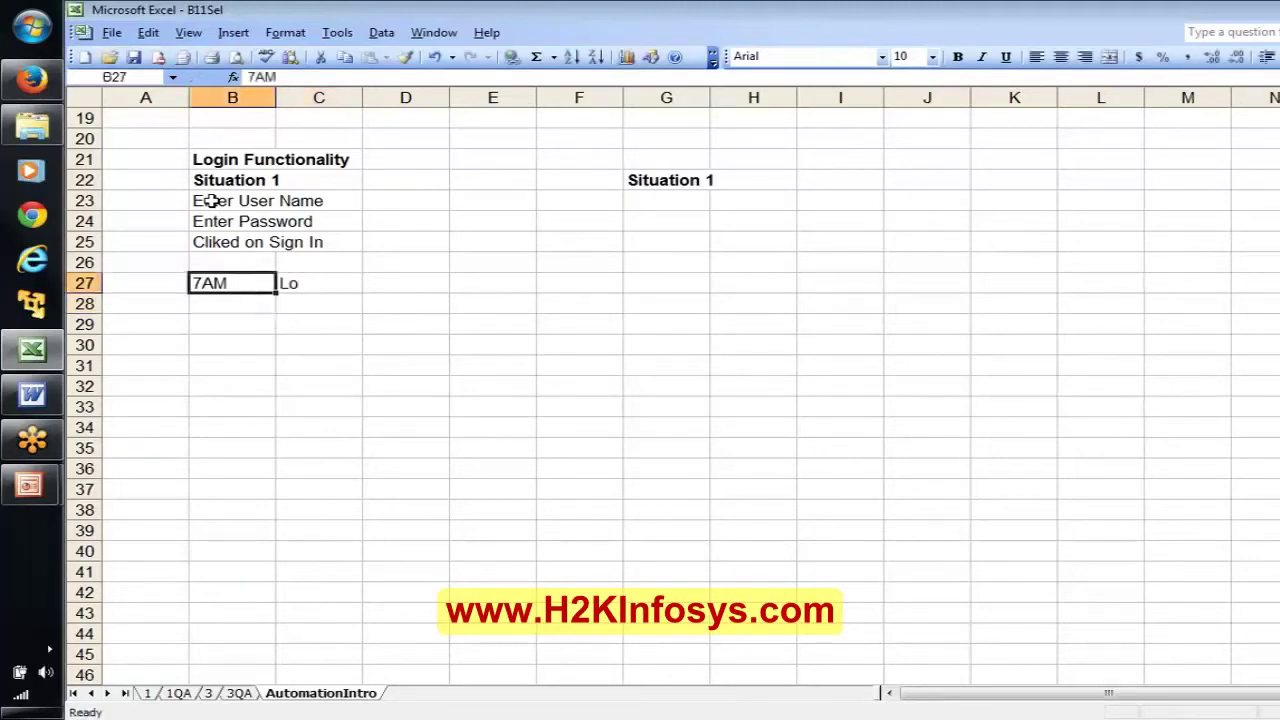
{"action": "key", "text": "Right"}
{"action": "type", "text": "Ho"}
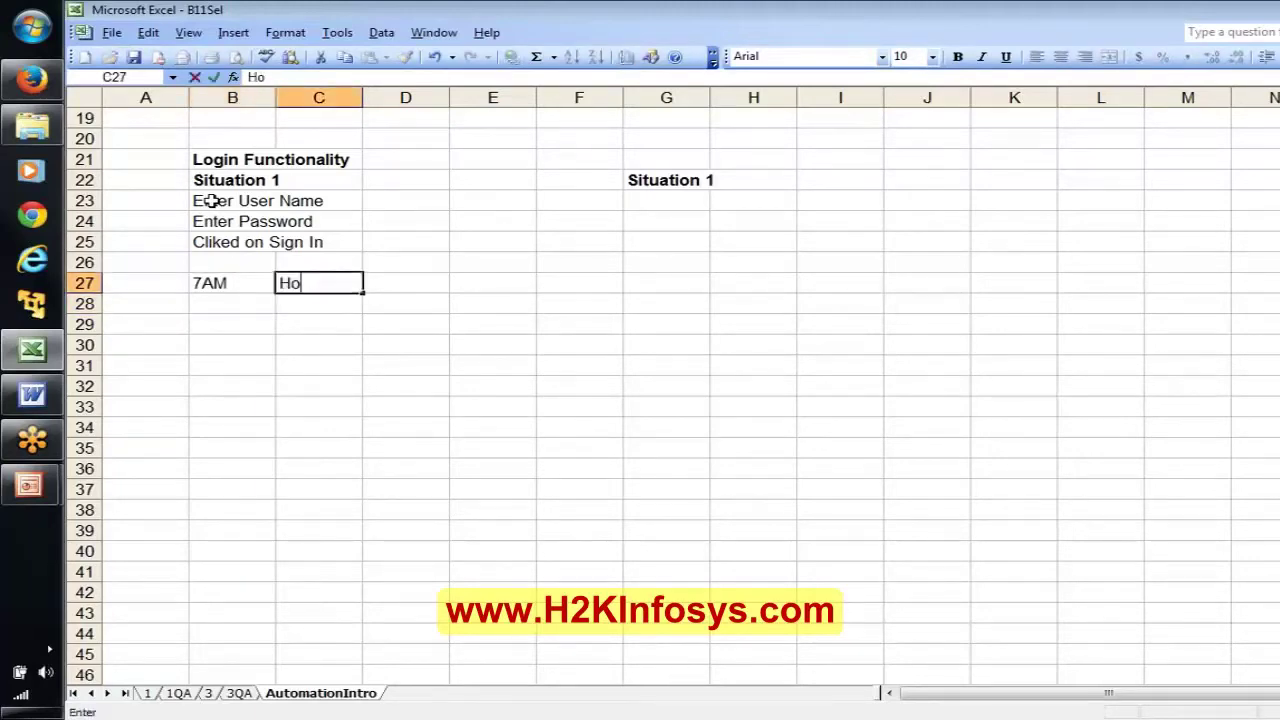
{"action": "type", "text": "me Page"}
{"action": "key", "text": "Return"}
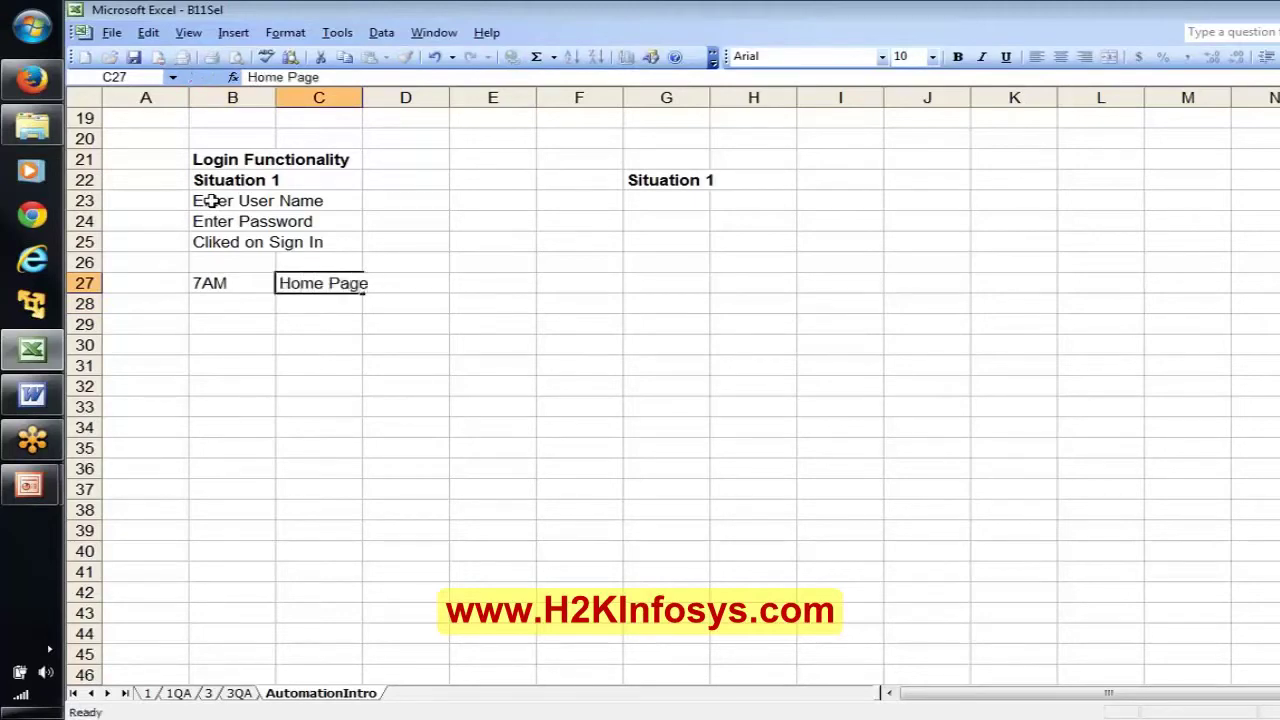
Add the second timed result in row 28 as "8AM" with "Error" beside it.
{"action": "key", "text": "F2"}
{"action": "type", "text": "8"}
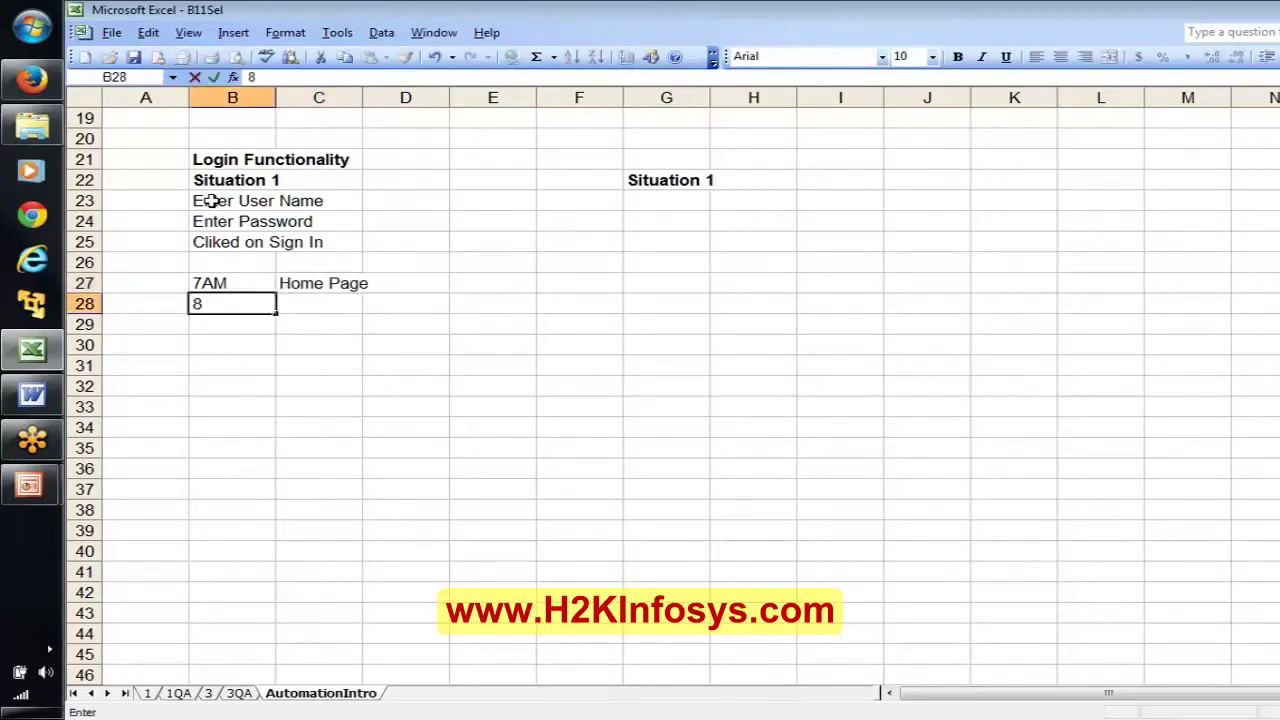
{"action": "type", "text": "AM"}
{"action": "key", "text": "Tab"}
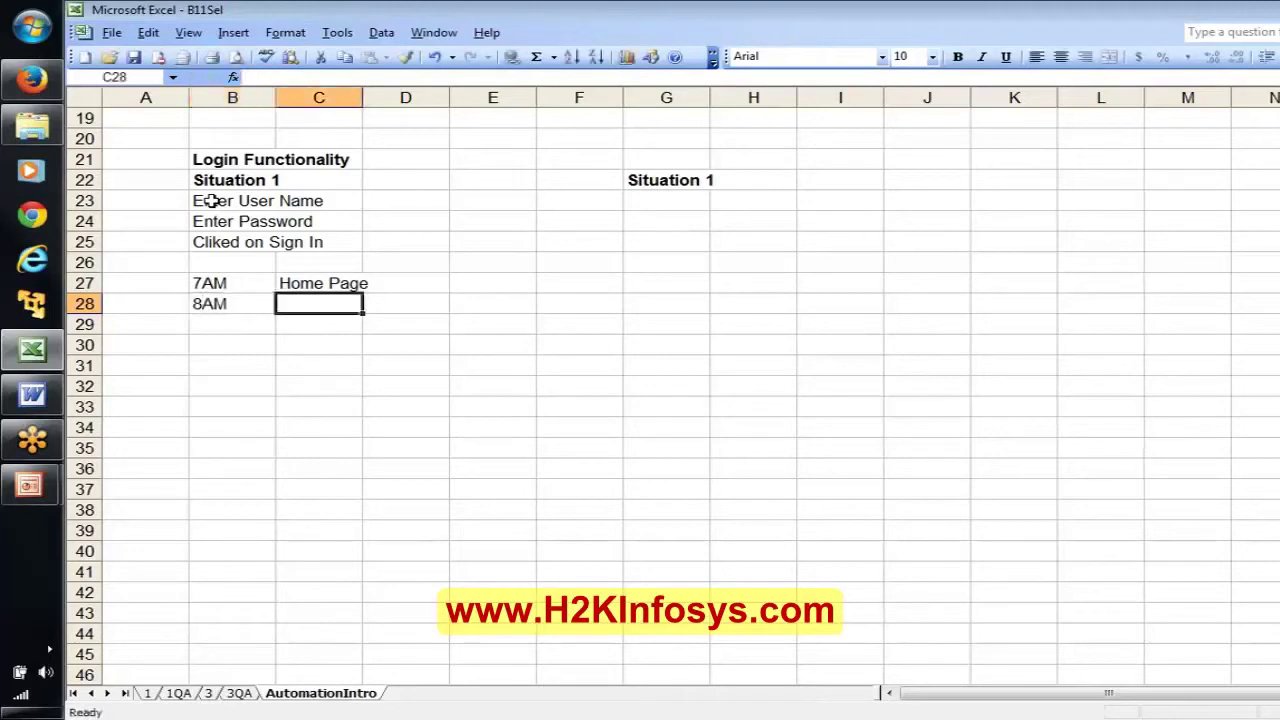
{"action": "type", "text": "Error"}
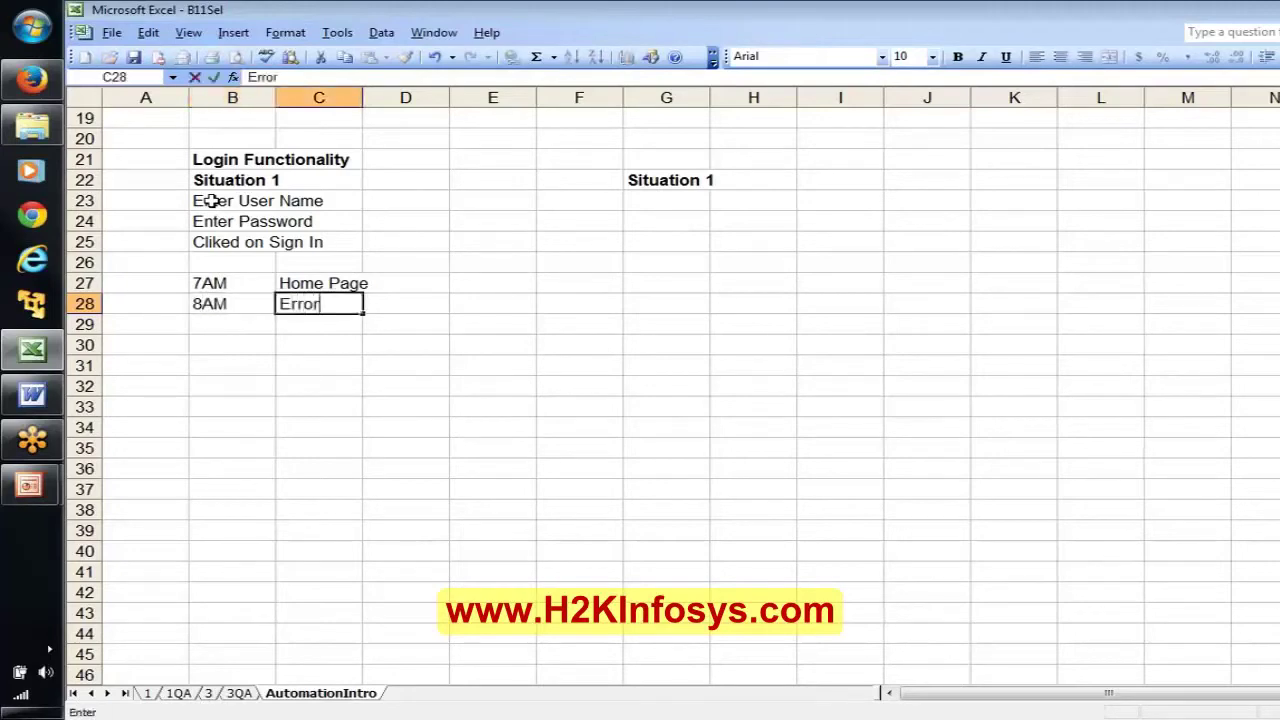
{"action": "key", "text": "Return"}
Add the third timed result in row 29 as "9Am" with "Unknown page" beside it.
{"action": "type", "text": "9"}
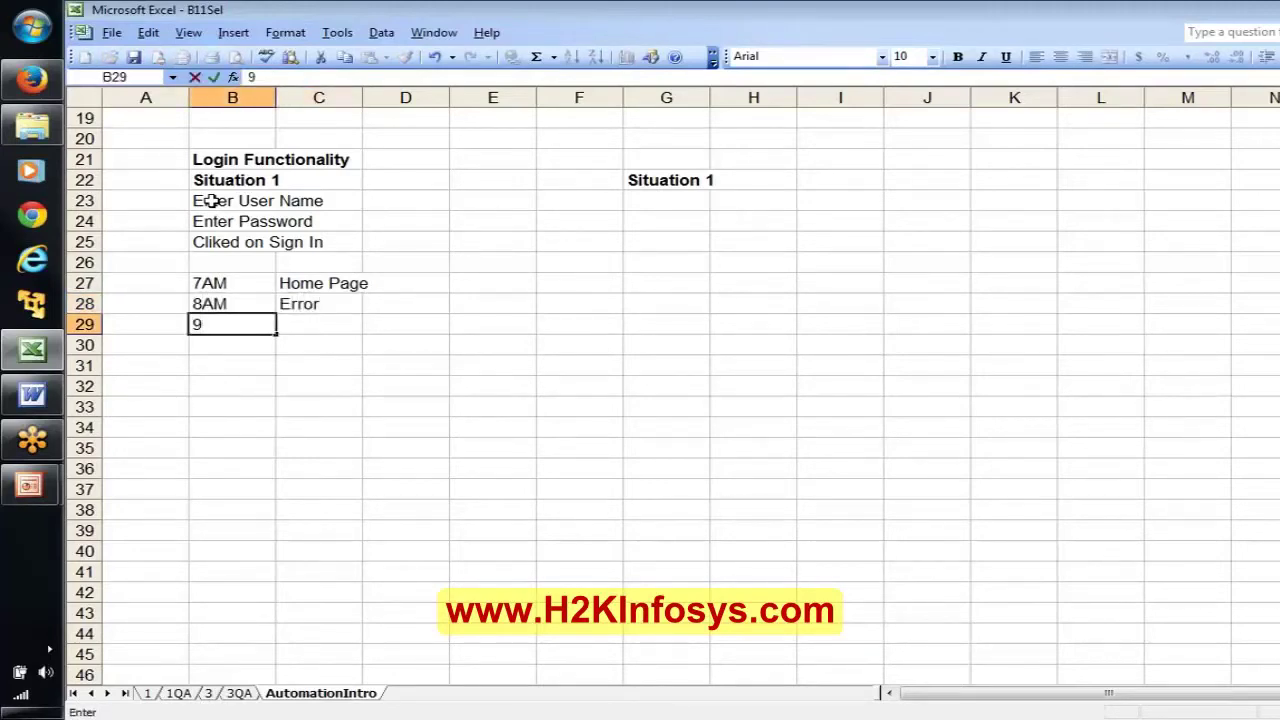
{"action": "type", "text": "Am"}
{"action": "key", "text": "Tab"}
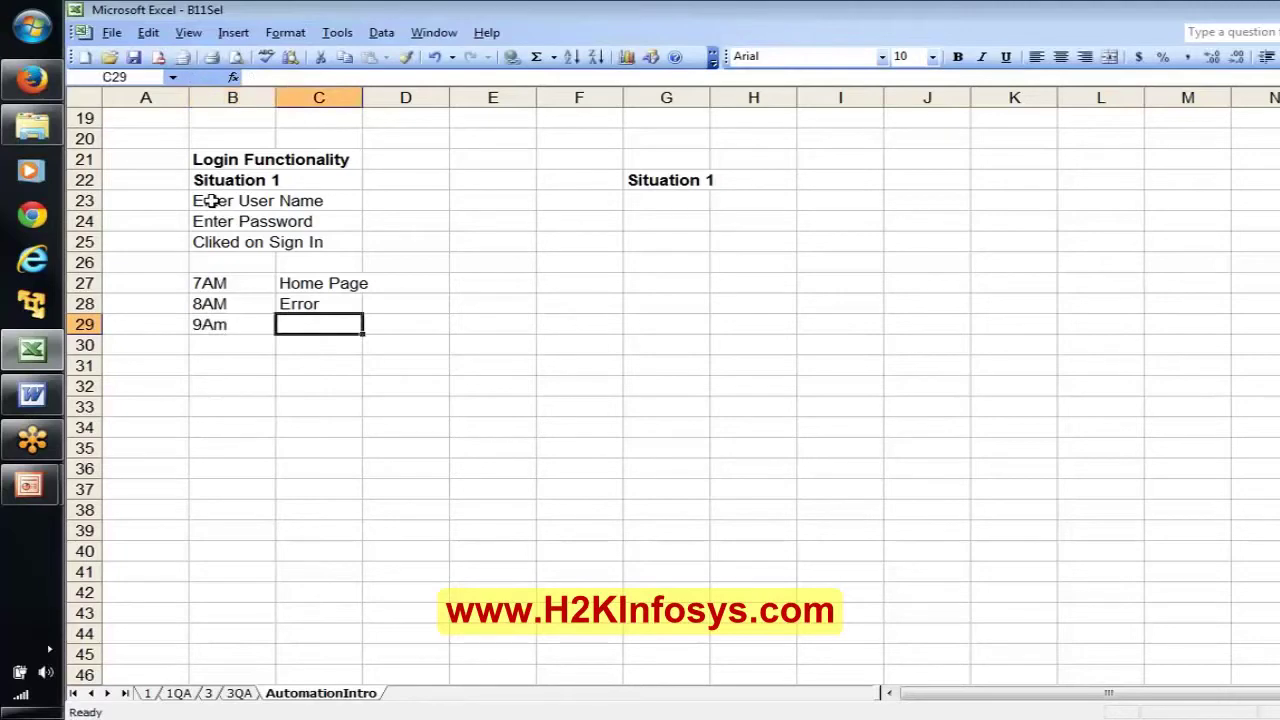
{"action": "type", "text": "Unkno"}
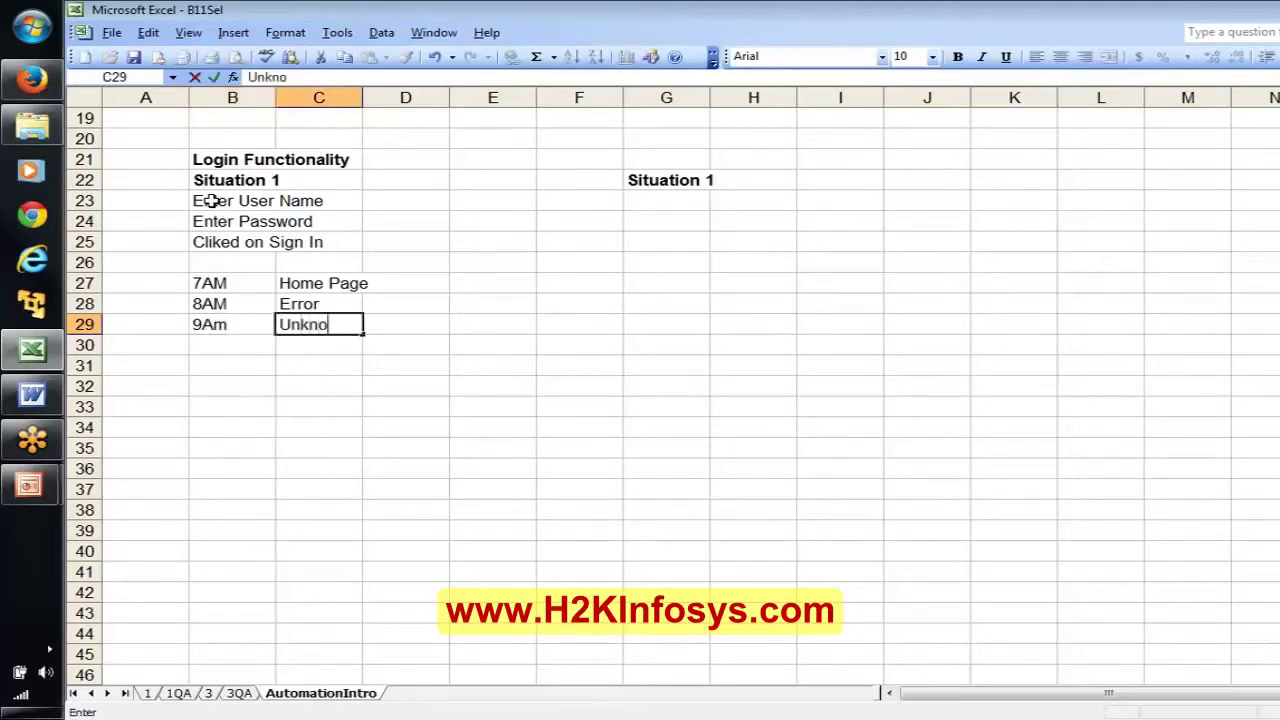
{"action": "type", "text": "wn page"}
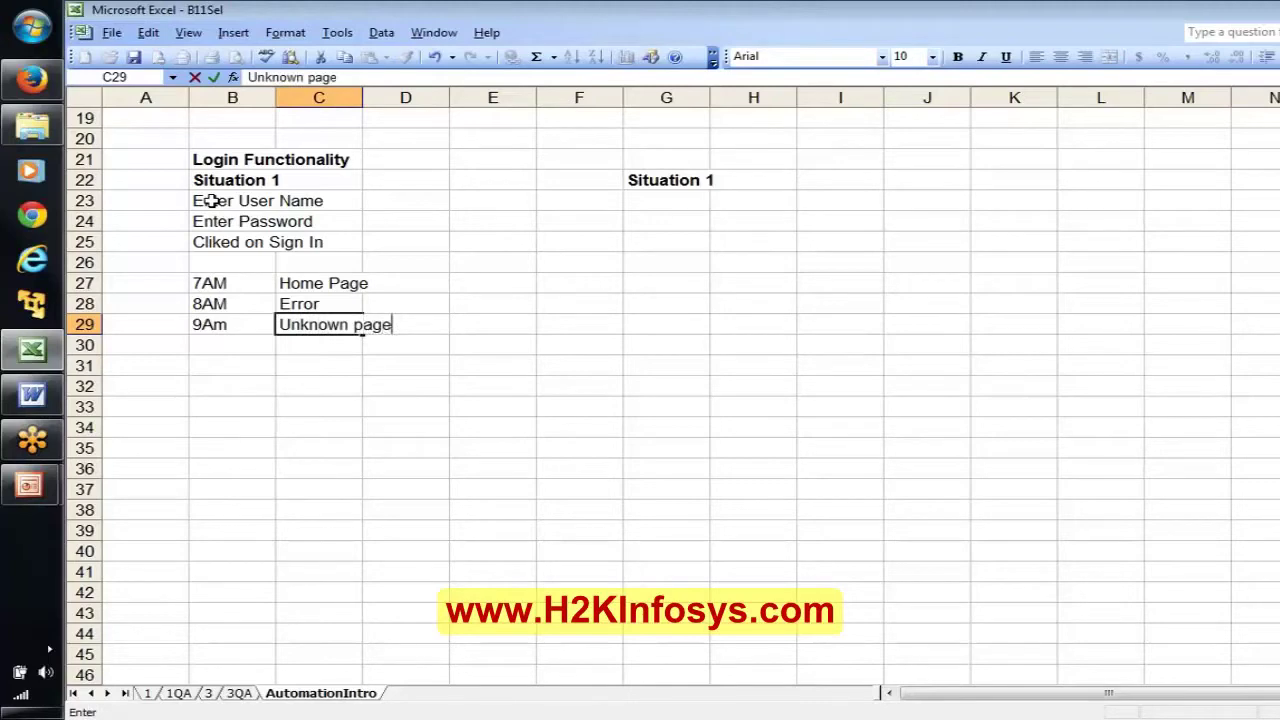
{"action": "key", "text": "Return"}
Add the fourth timed result in row 30 as "10AM" with "Compose Email Page" beside it.
{"action": "type", "text": "10AM"}
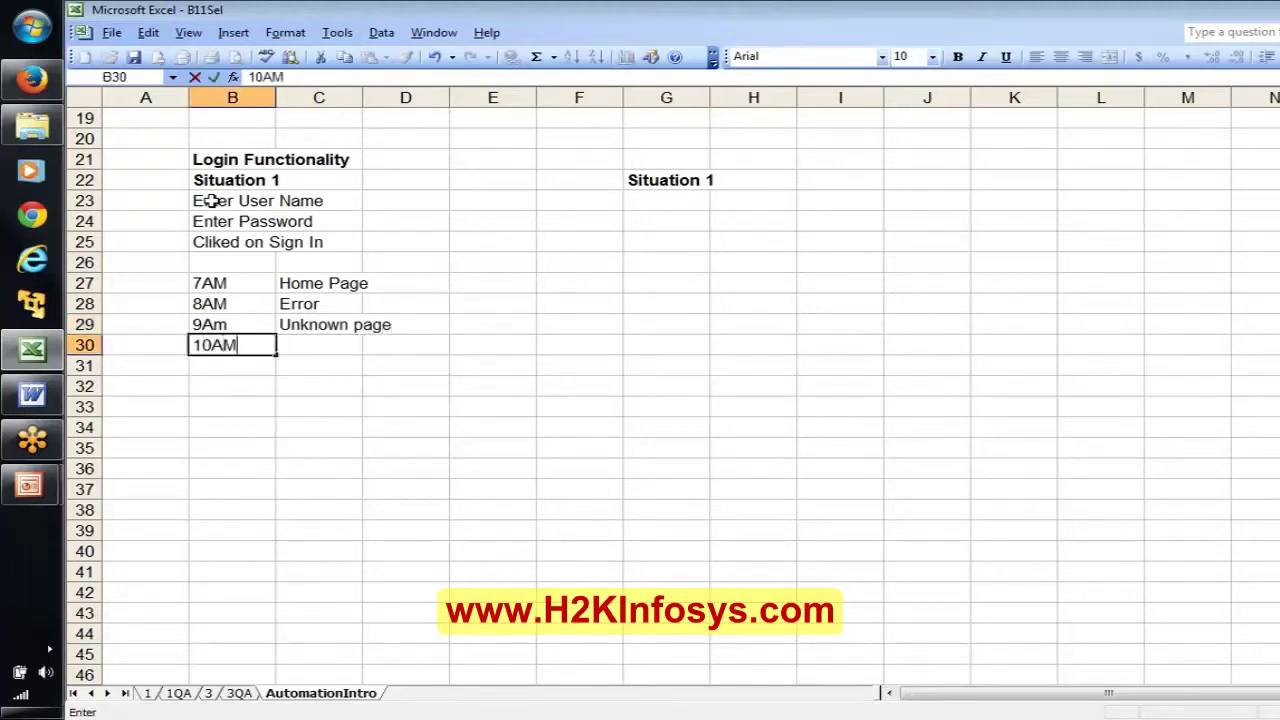
{"action": "key", "text": "ctrl+Return"}
{"action": "key", "text": "Tab"}
{"action": "type", "text": "C"}
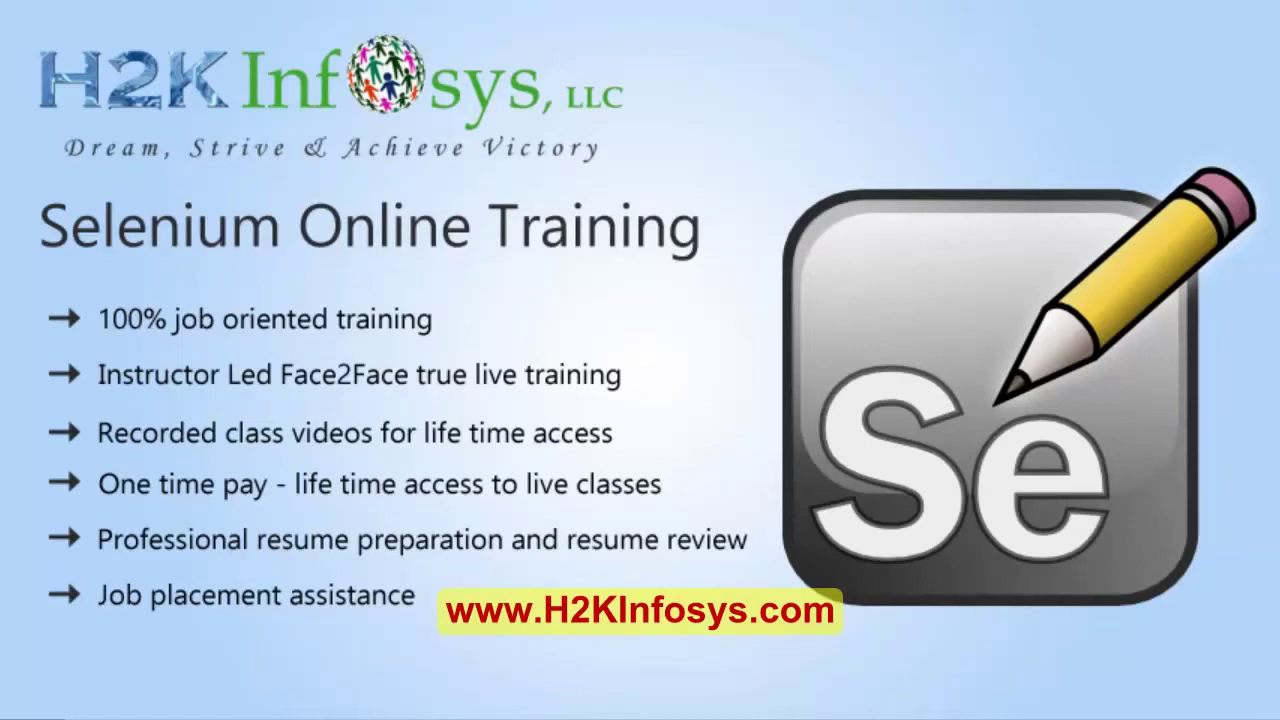
{"action": "type", "text": "Page"}
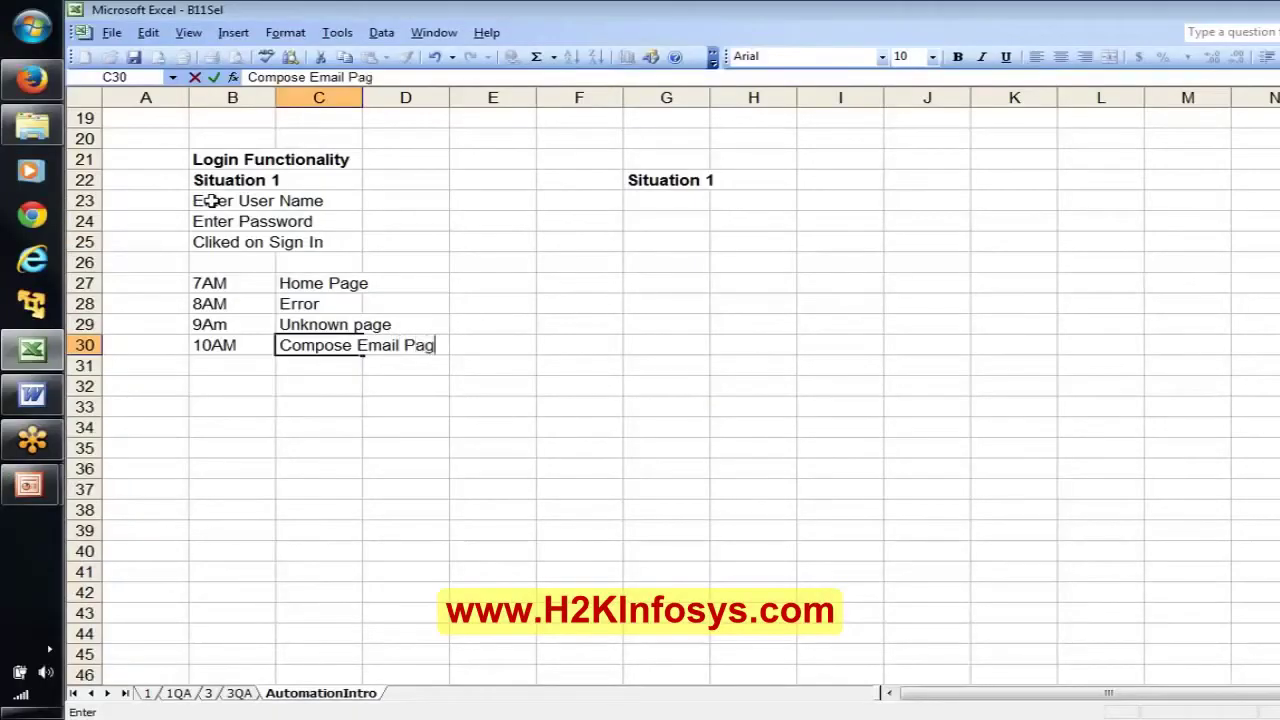
{"action": "key", "text": "Return"}
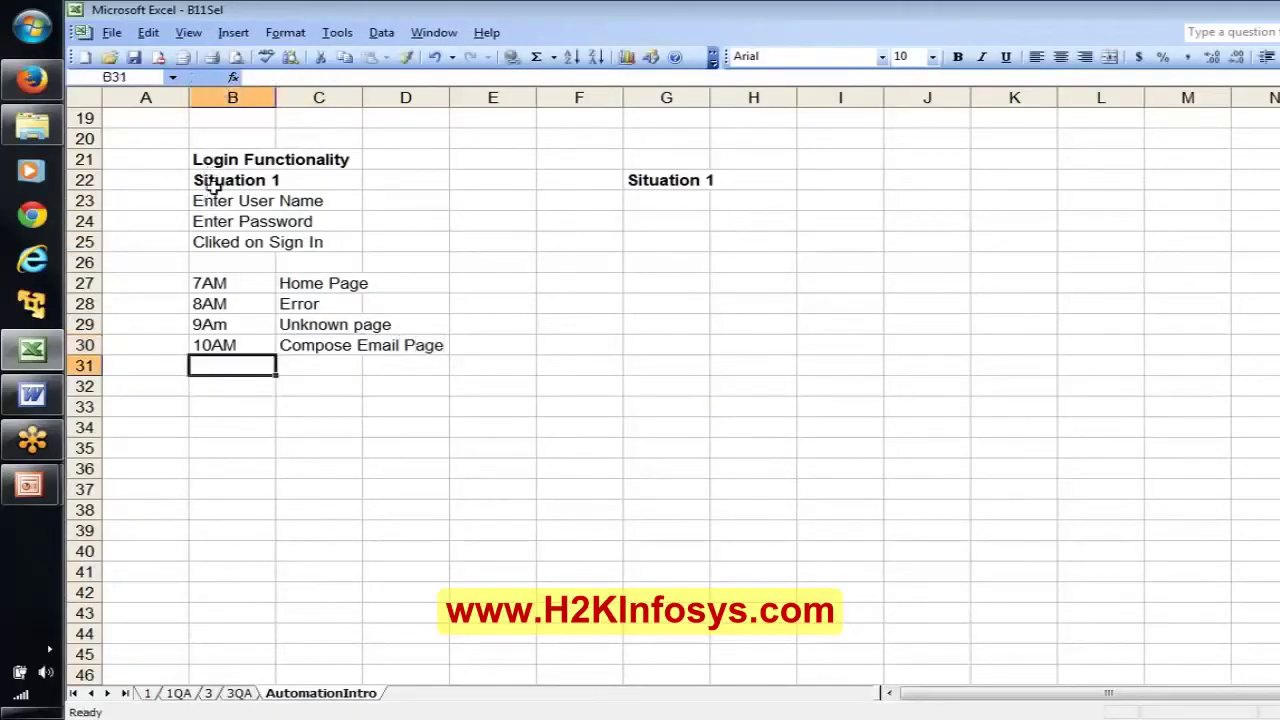
Copy the Situation 1 steps and results in B23:C30 to the block starting at G23.
{"action": "left_click", "coordinate": [213, 197]}
{"action": "left_click", "coordinate": [329, 343], "text": "shift"}
{"action": "key", "text": "ctrl+c"}
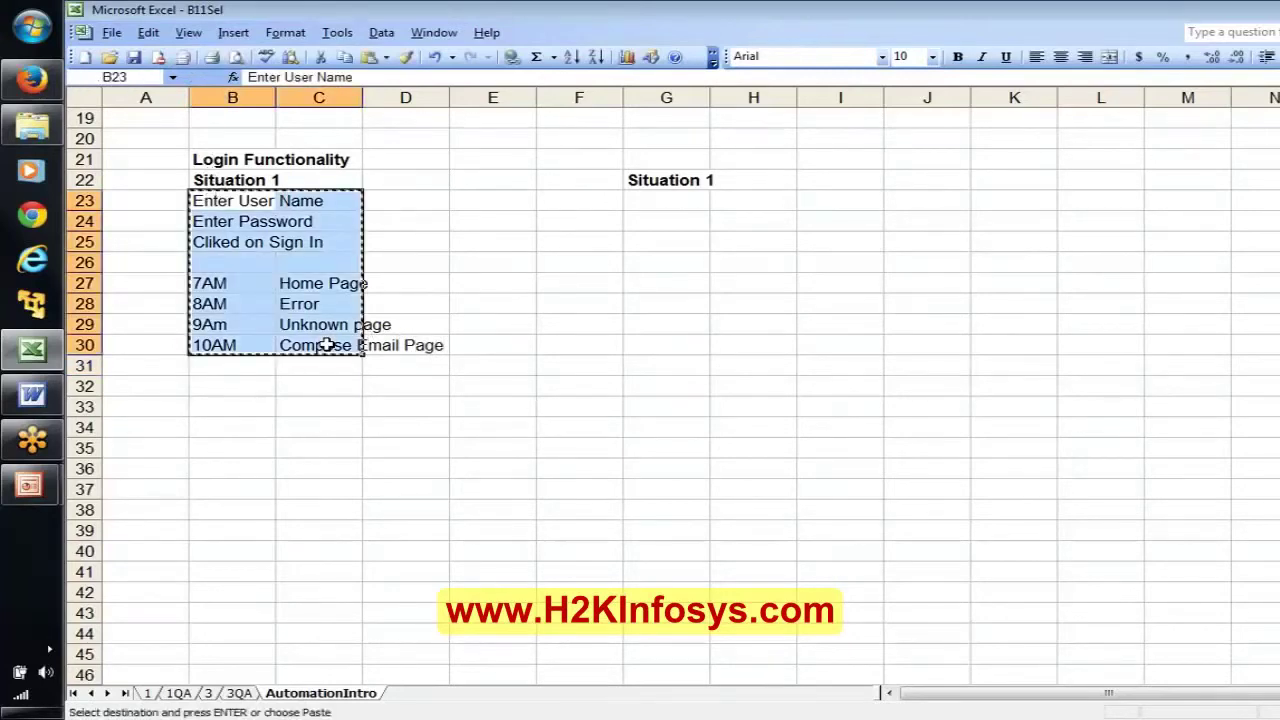
{"action": "left_click", "coordinate": [686, 197]}
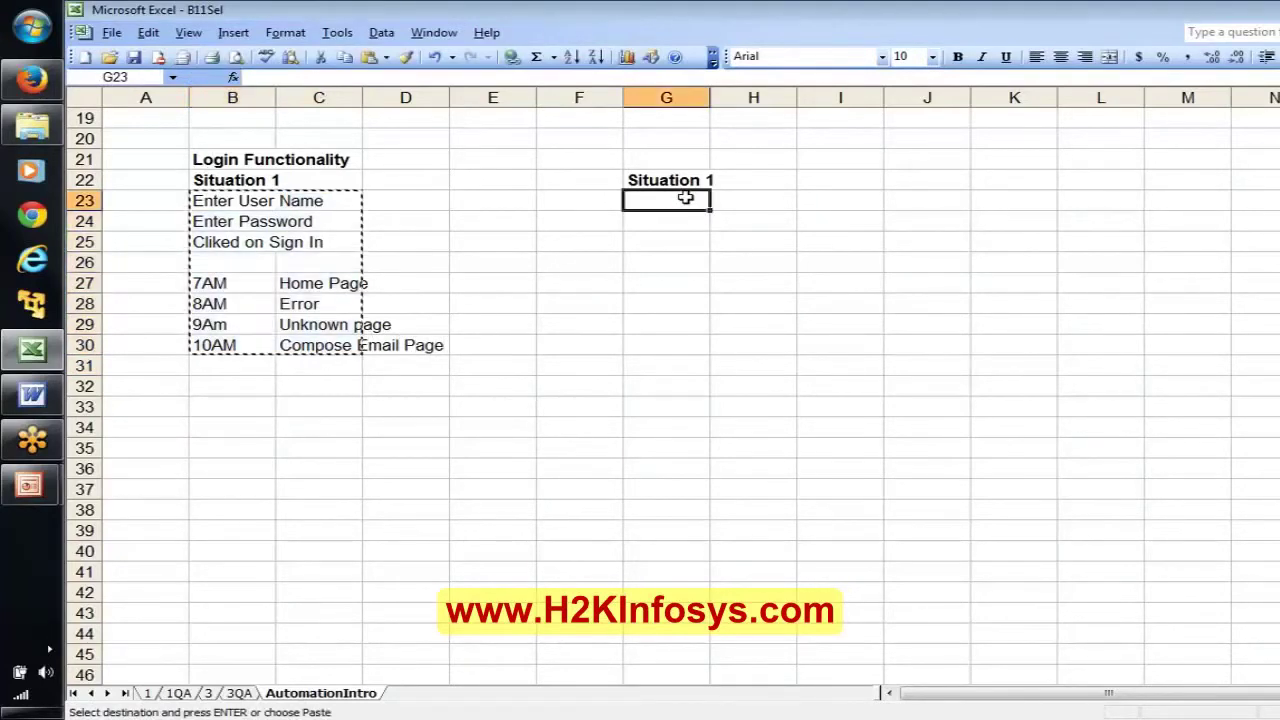
{"action": "key", "text": "ctrl+v"}
Change the heading in G22 to "Situation 2".
{"action": "key", "text": "Up"}
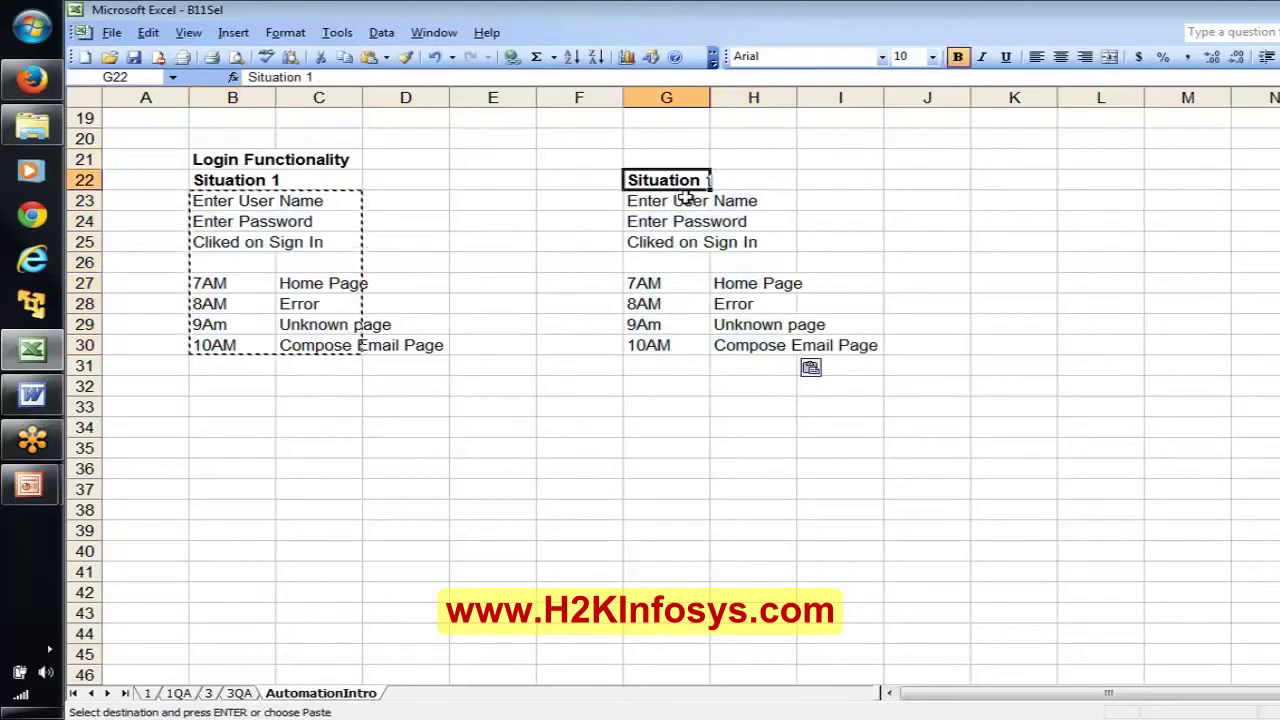
{"action": "key", "text": "F2"}
{"action": "key", "text": "BackSpace"}
{"action": "type", "text": "2"}
{"action": "key", "text": "Return"}
{"action": "key", "text": "Return"}
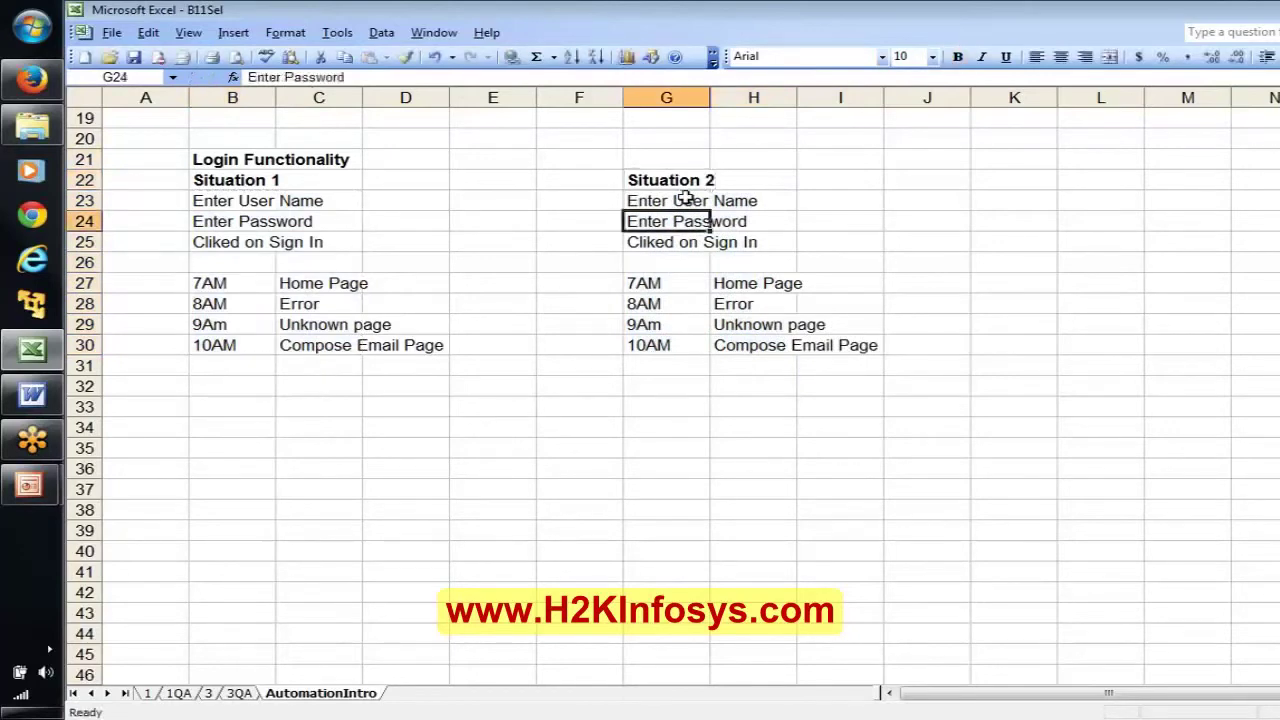
Replace the Situation 2 results in H27:H30 with "Error" by copying the 8AM result.
{"action": "key", "text": "Down"}
{"action": "key", "text": "Down"}
{"action": "key", "text": "Down"}
{"action": "key", "text": "Right"}
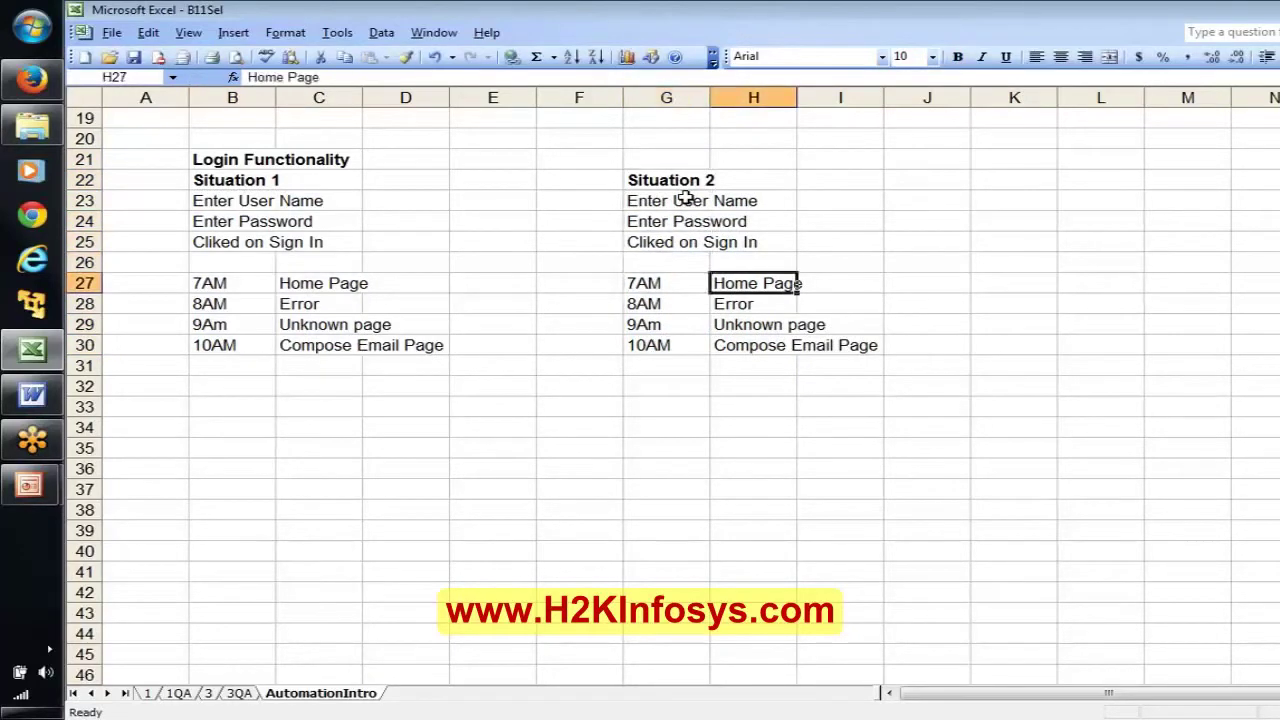
{"action": "key", "text": "Down"}
{"action": "key", "text": "ctrl+c"}
{"action": "key", "text": "Up"}
{"action": "key", "text": "ctrl+v"}
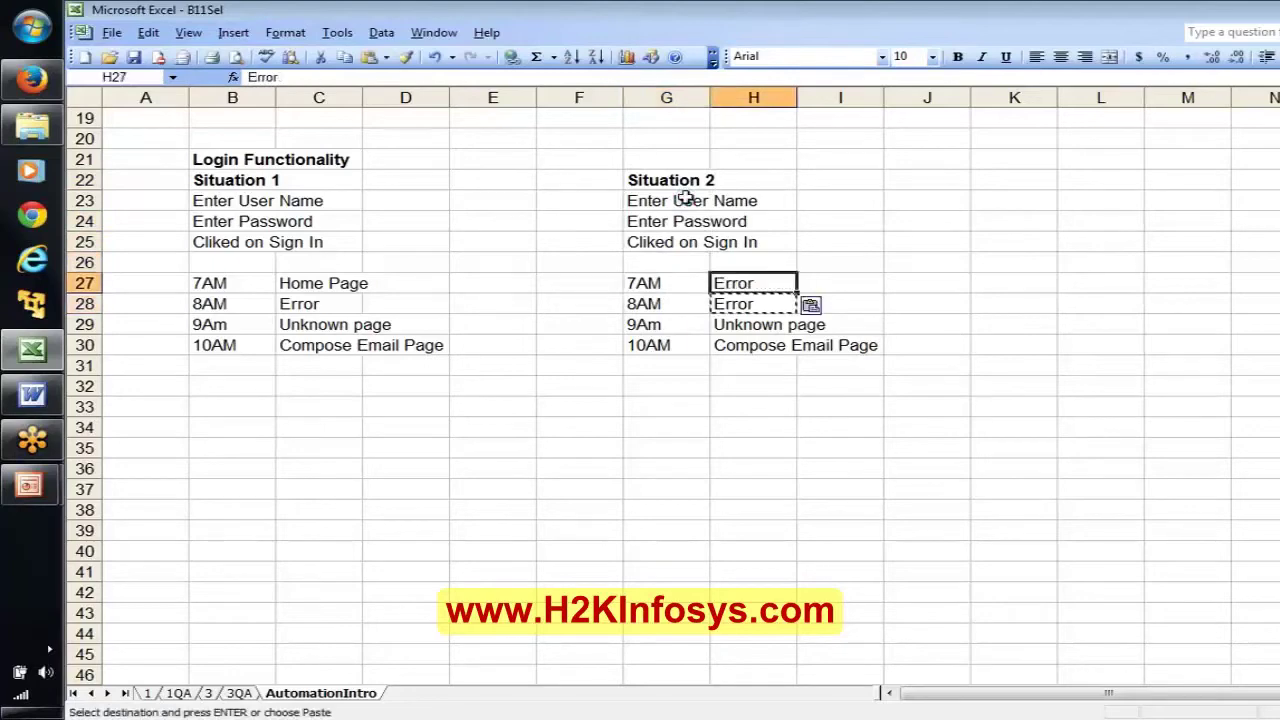
{"action": "key", "text": "shift+Down"}
{"action": "key", "text": "shift+Down"}
{"action": "key", "text": "shift+Down"}
{"action": "key", "text": "Return"}
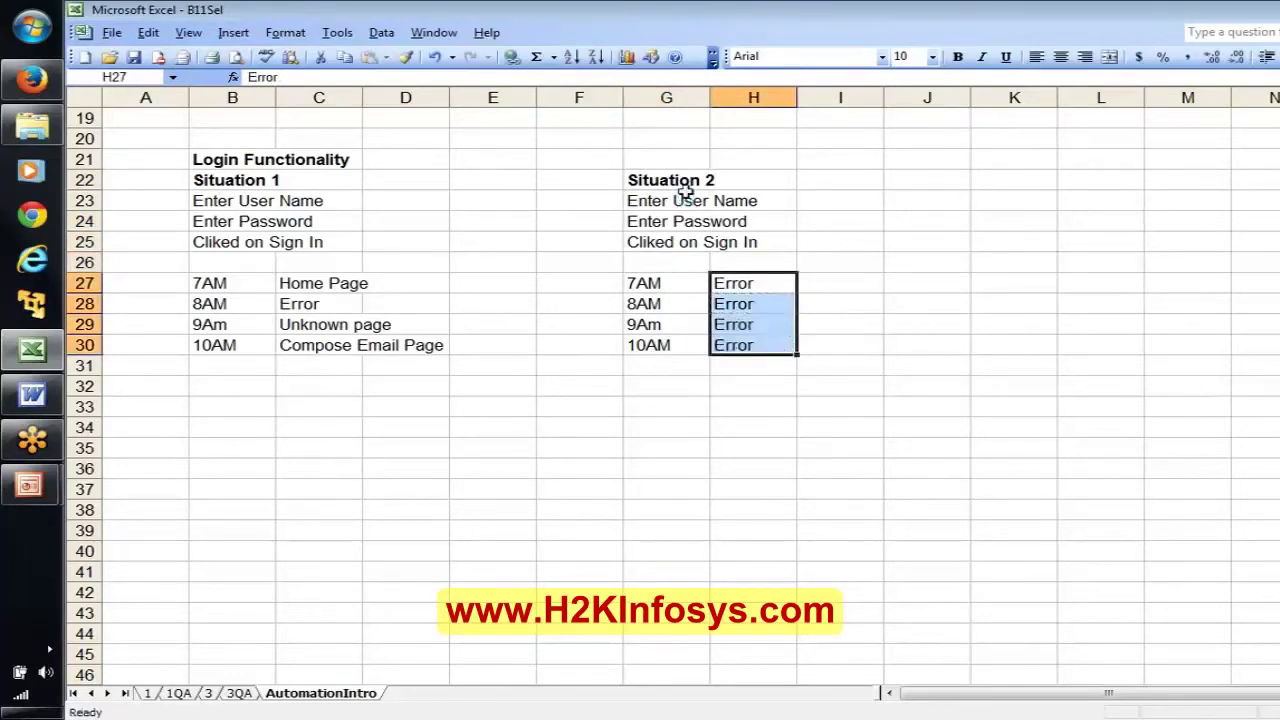
Review the Situation 2 results from 7AM to 10AM and compare them with Situation 1.
{"action": "left_click", "coordinate": [651, 287]}
{"action": "key", "text": "Right"}
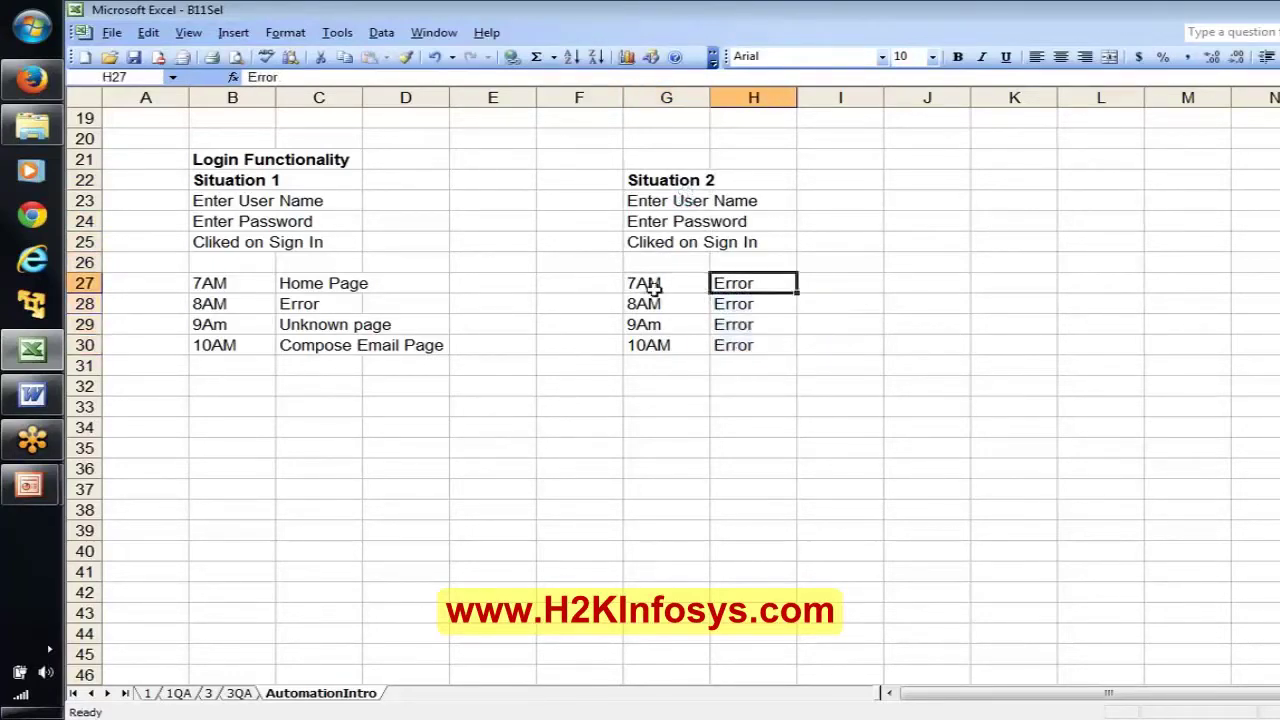
{"action": "key", "text": "Down"}
{"action": "key", "text": "Down"}
{"action": "key", "text": "Down"}
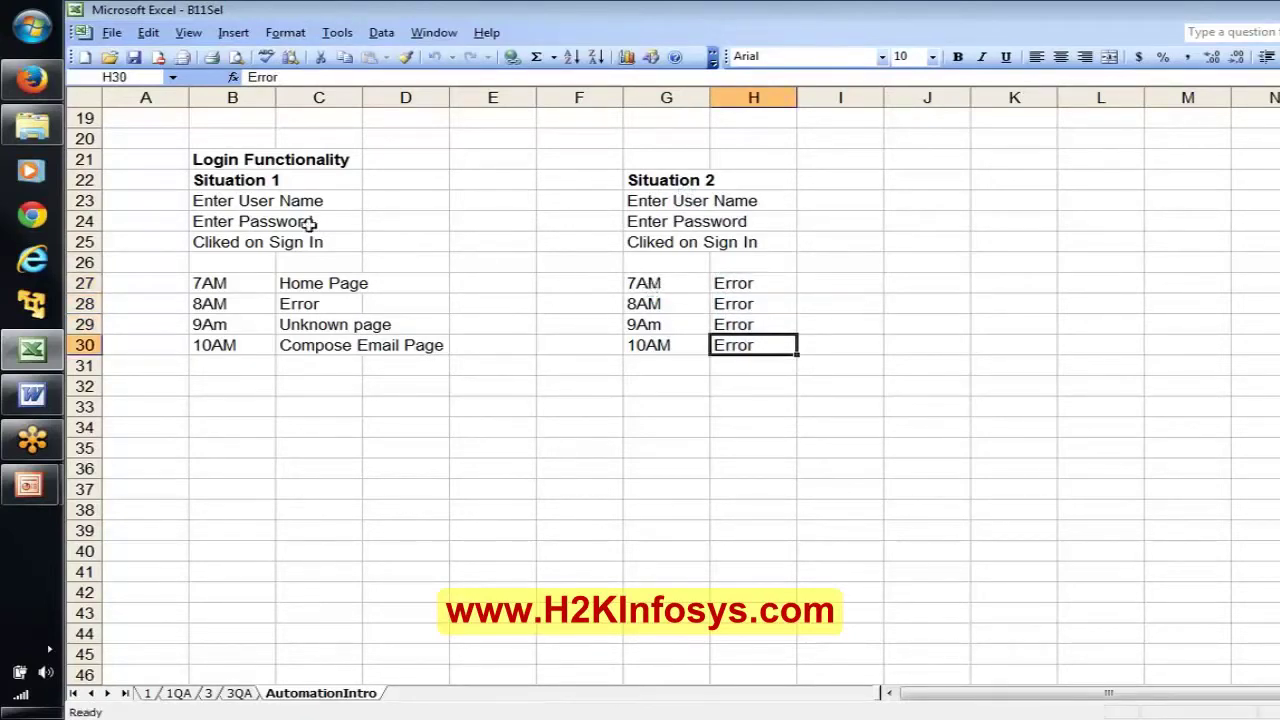
{"action": "left_click", "coordinate": [226, 181]}
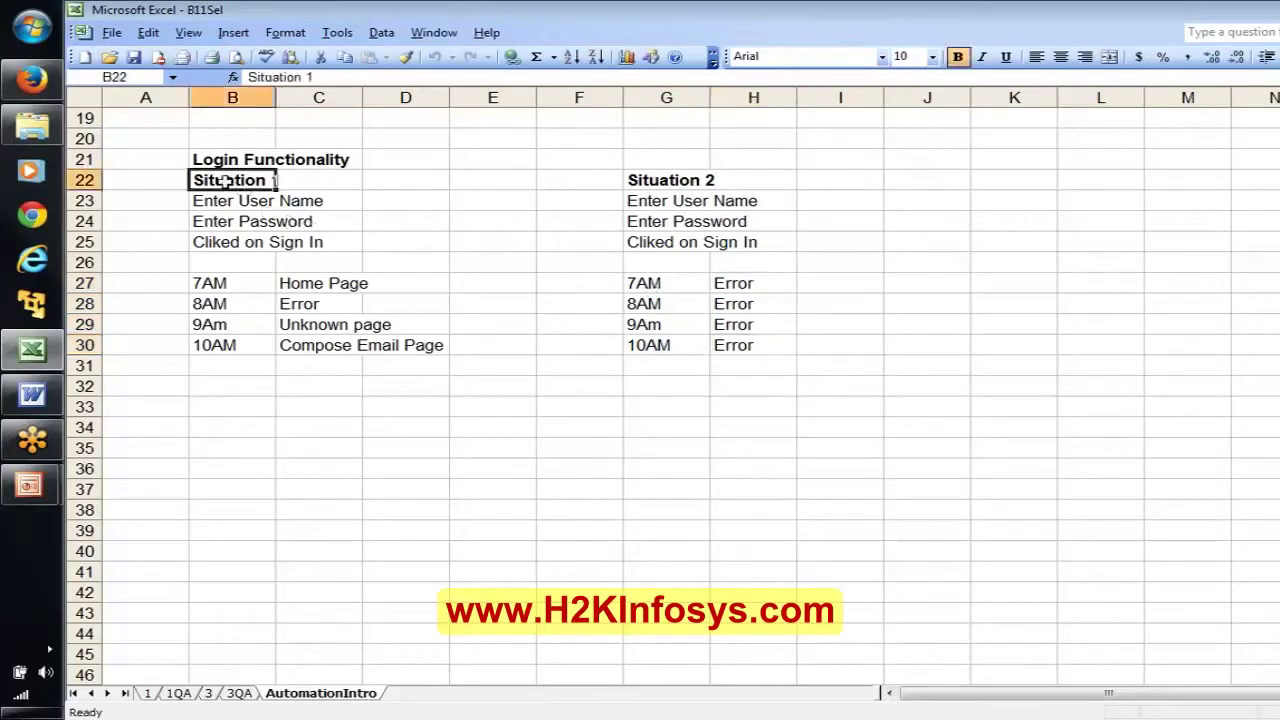
{"action": "left_click", "coordinate": [632, 181]}
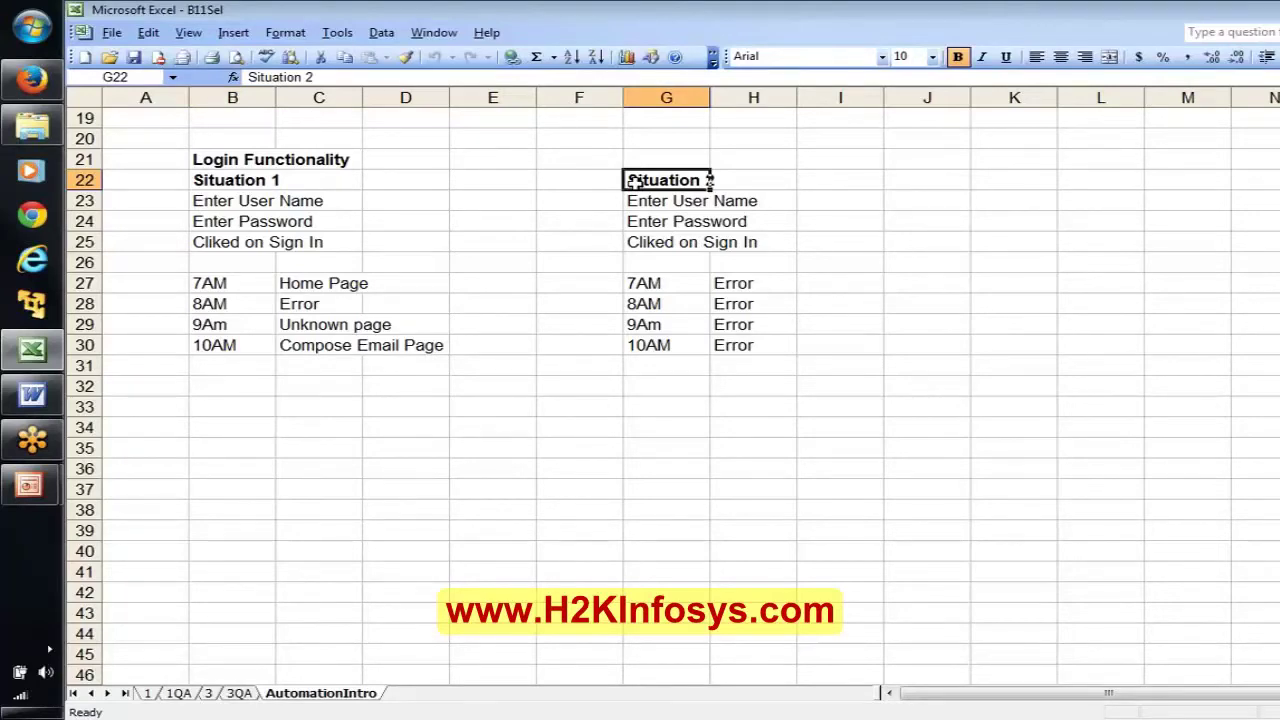
{"action": "left_click", "coordinate": [394, 402]}
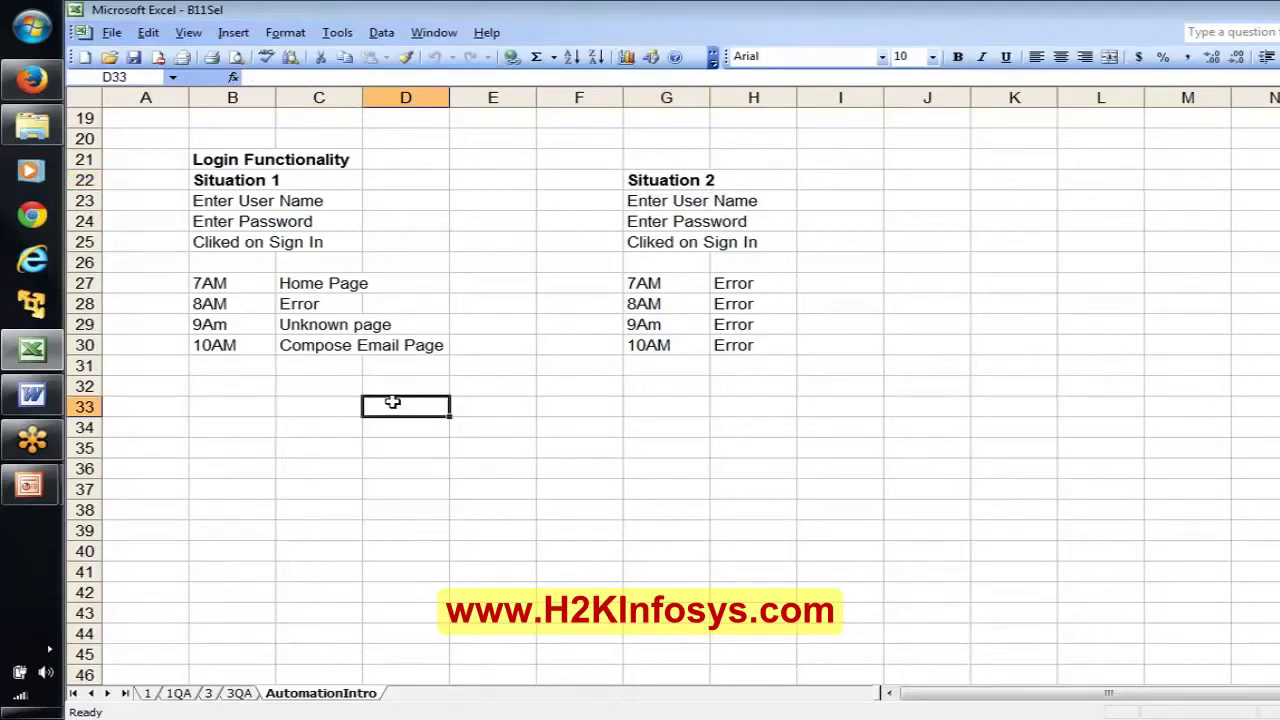
{"action": "left_click", "coordinate": [652, 181]}
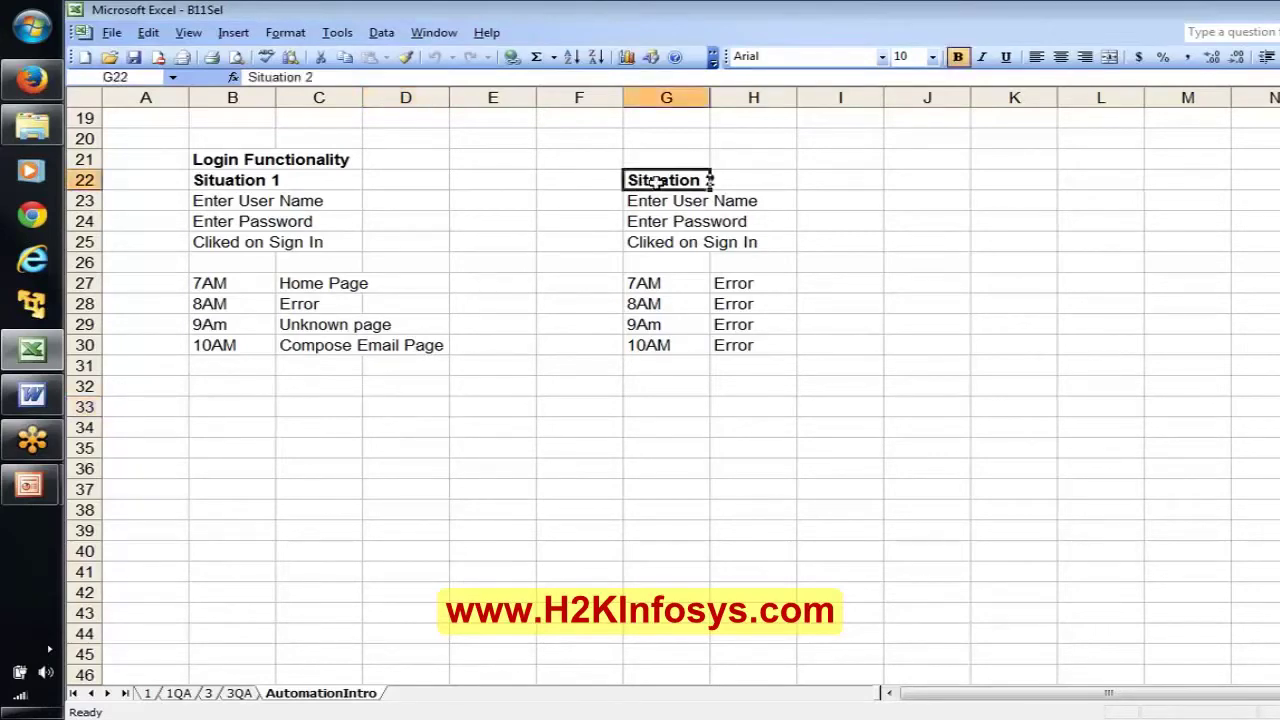
{"action": "left_click", "coordinate": [690, 387]}
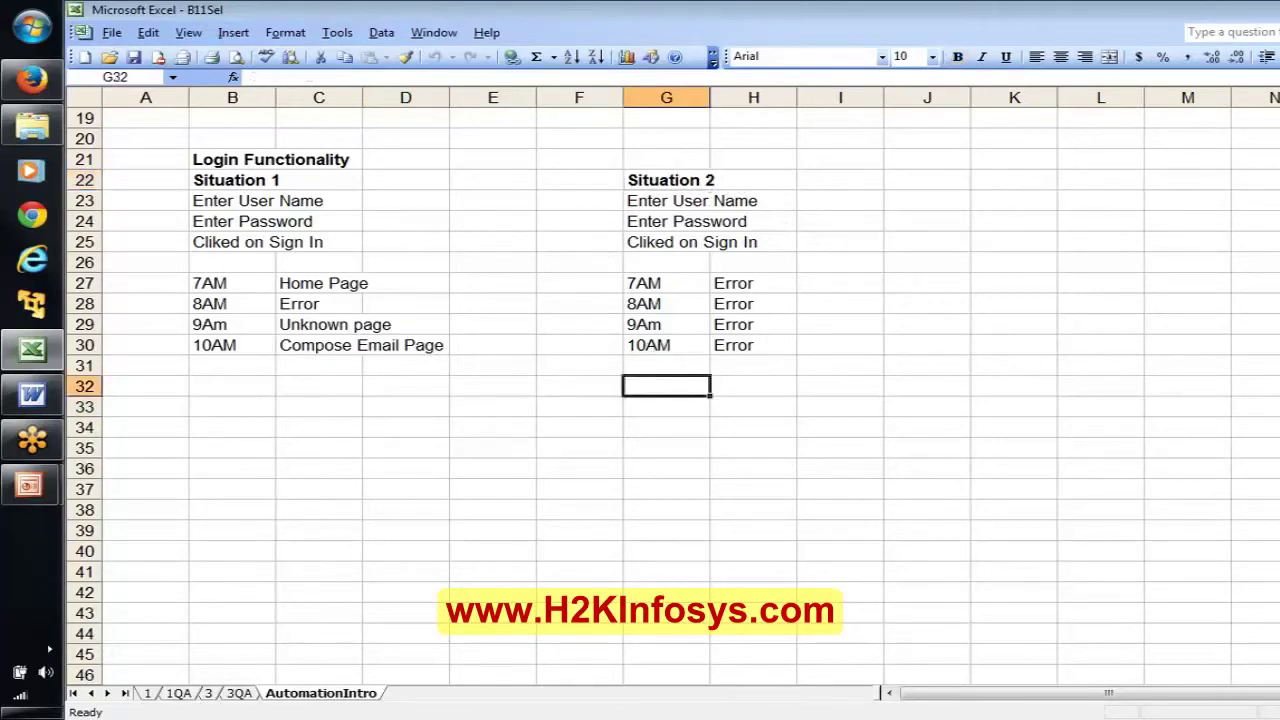
{"action": "type", "text": "Stable"}
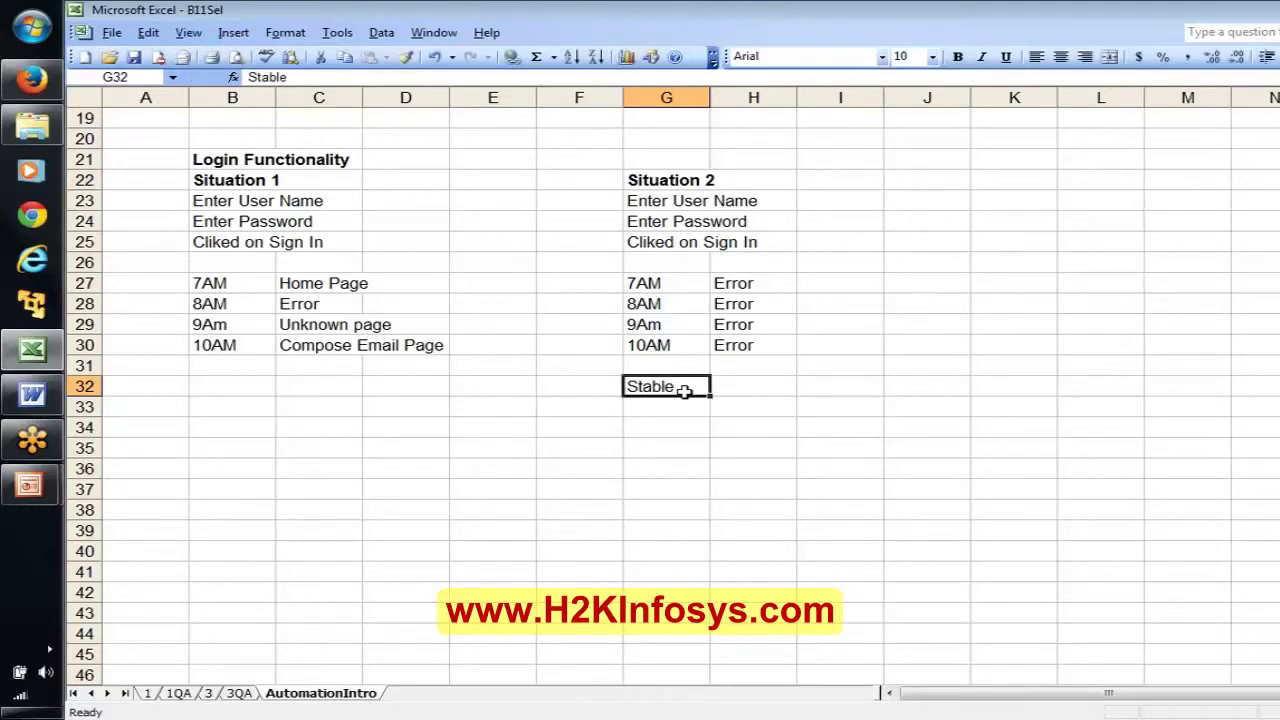
{"action": "key", "text": "Delete"}
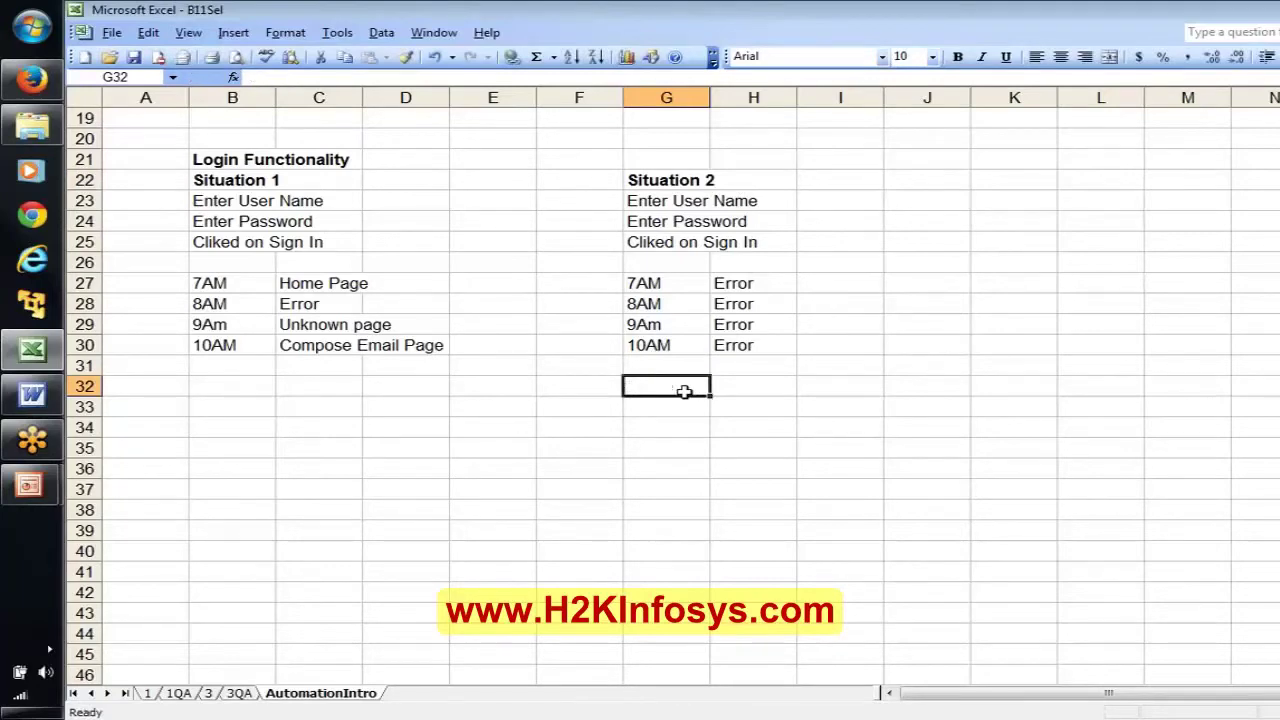
{"action": "left_click", "coordinate": [334, 385]}
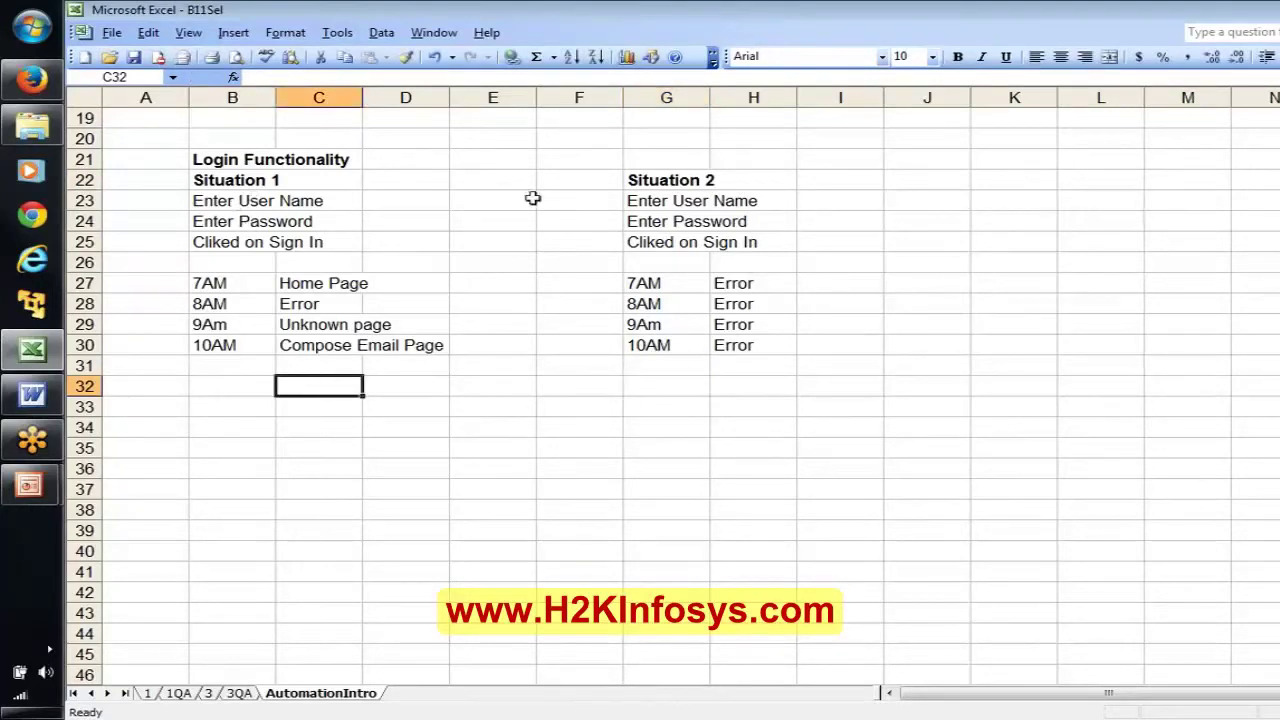
Enter "Stable" in G32 below the Situation 2 results.
{"action": "left_click", "coordinate": [645, 384]}
{"action": "type", "text": "Stable"}
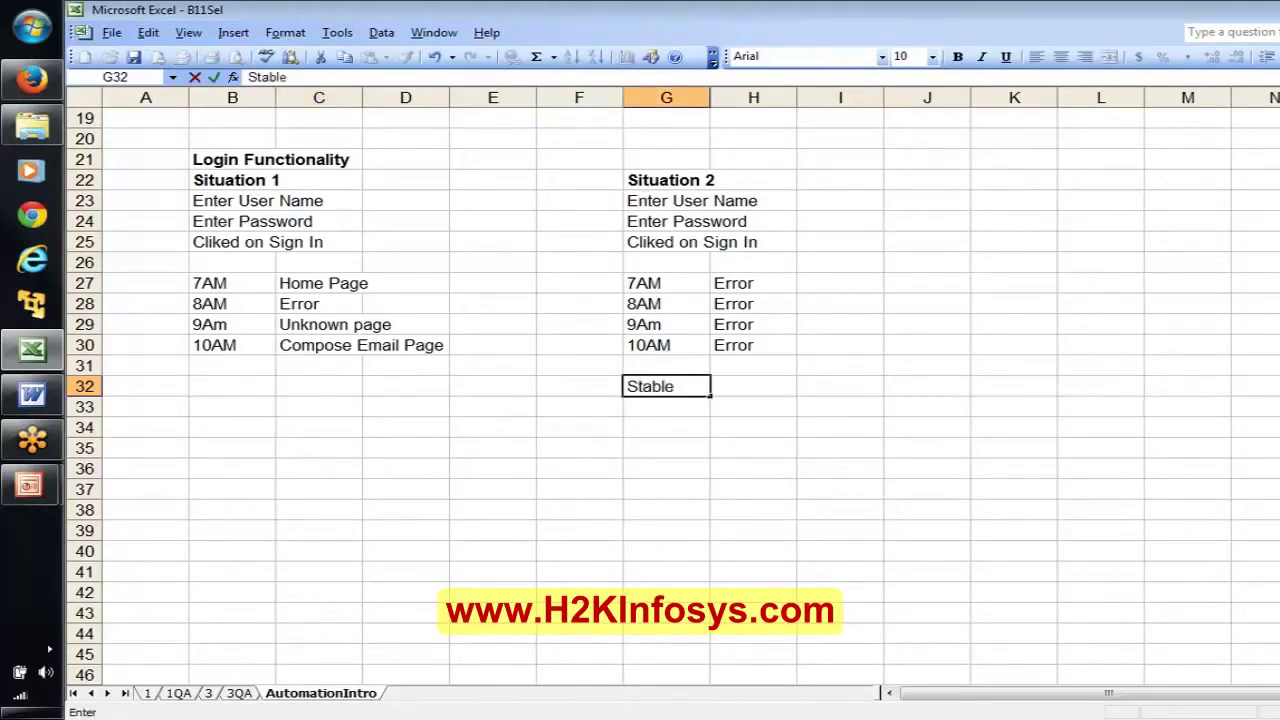
{"action": "key", "text": "Return"}
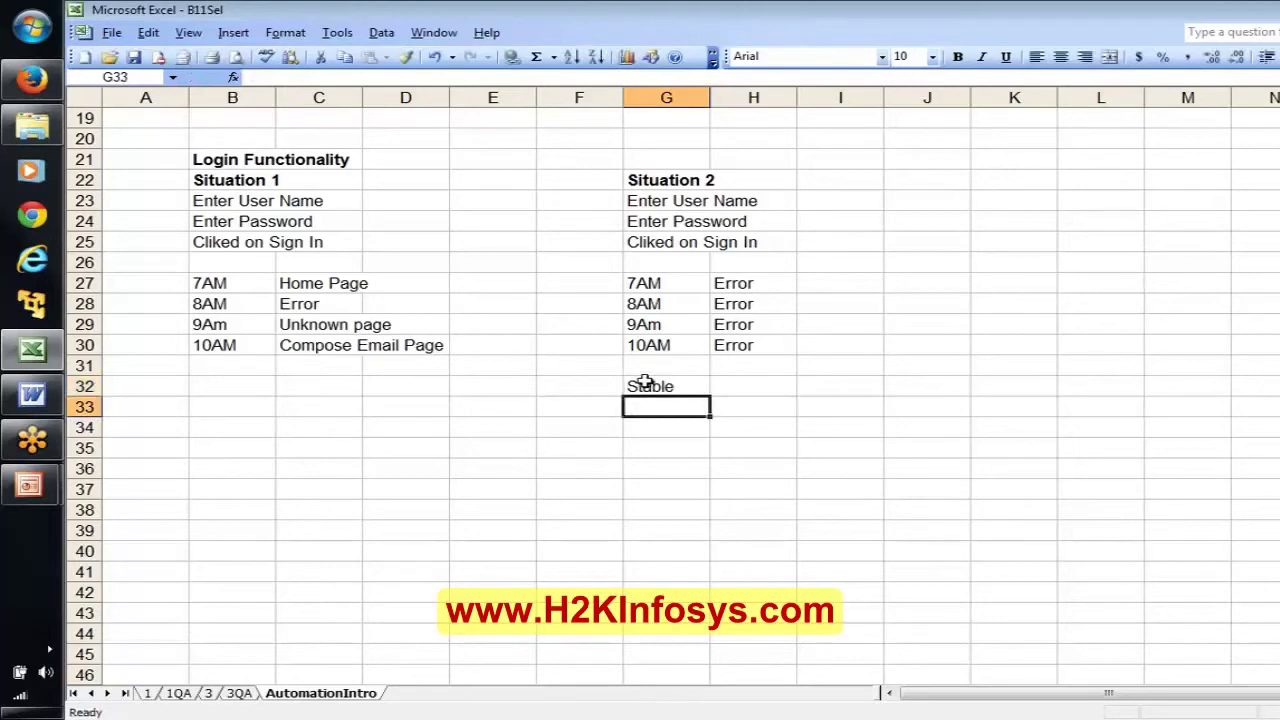
Compare the Situation 2 results in H27:H30 with the Situation 1 results from 7AM onward.
{"action": "left_click", "coordinate": [735, 285]}
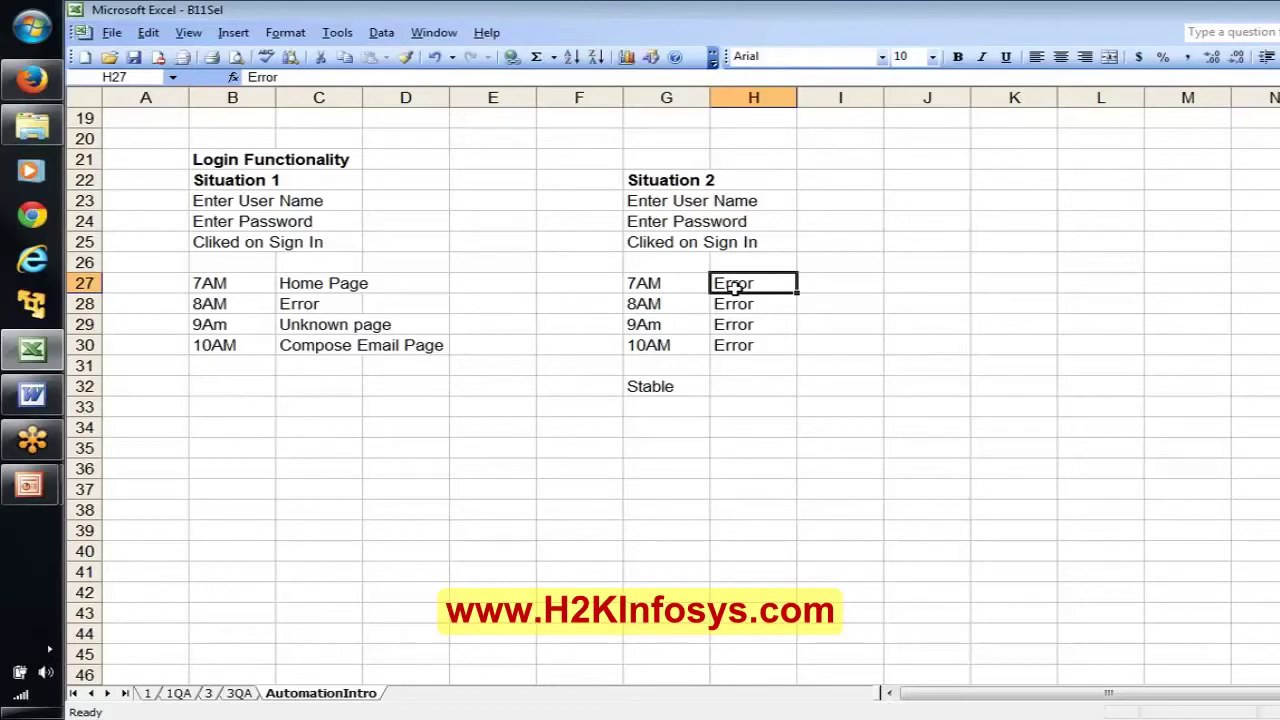
{"action": "key", "text": "shift+Down"}
{"action": "key", "text": "shift+Down"}
{"action": "key", "text": "shift+Down"}
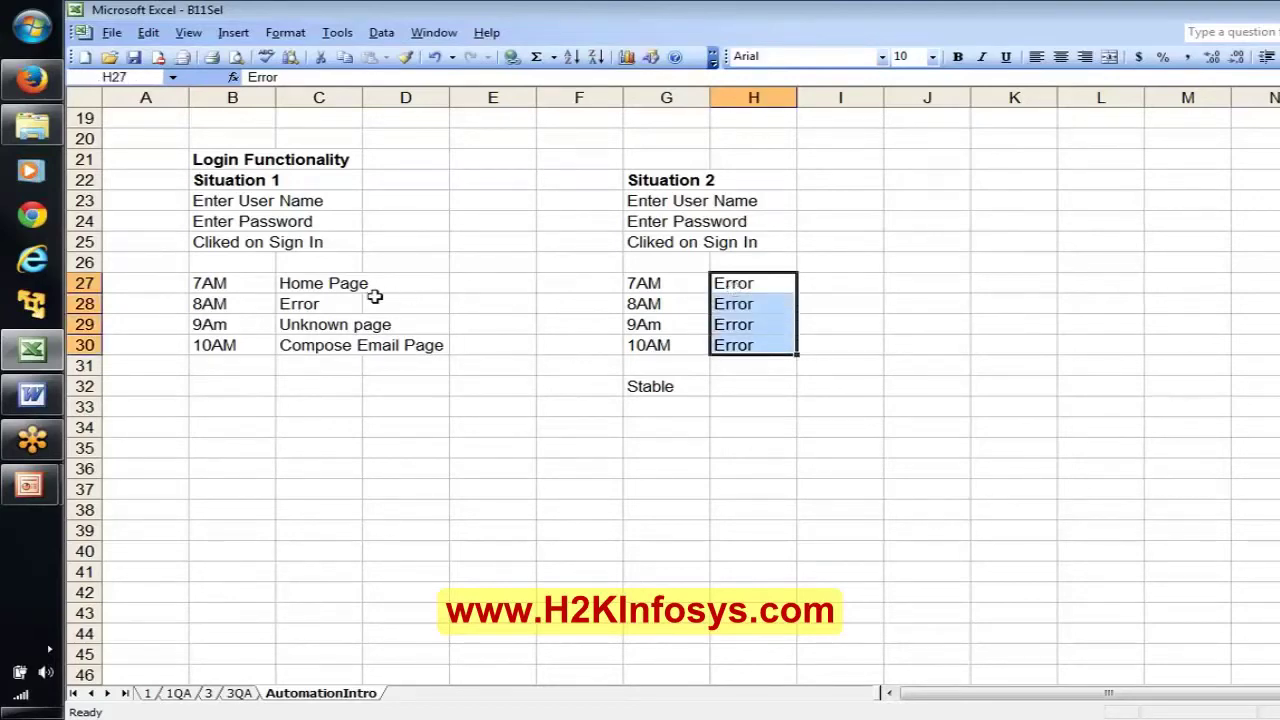
{"action": "left_click", "coordinate": [310, 288]}
{"action": "key", "text": "Down"}
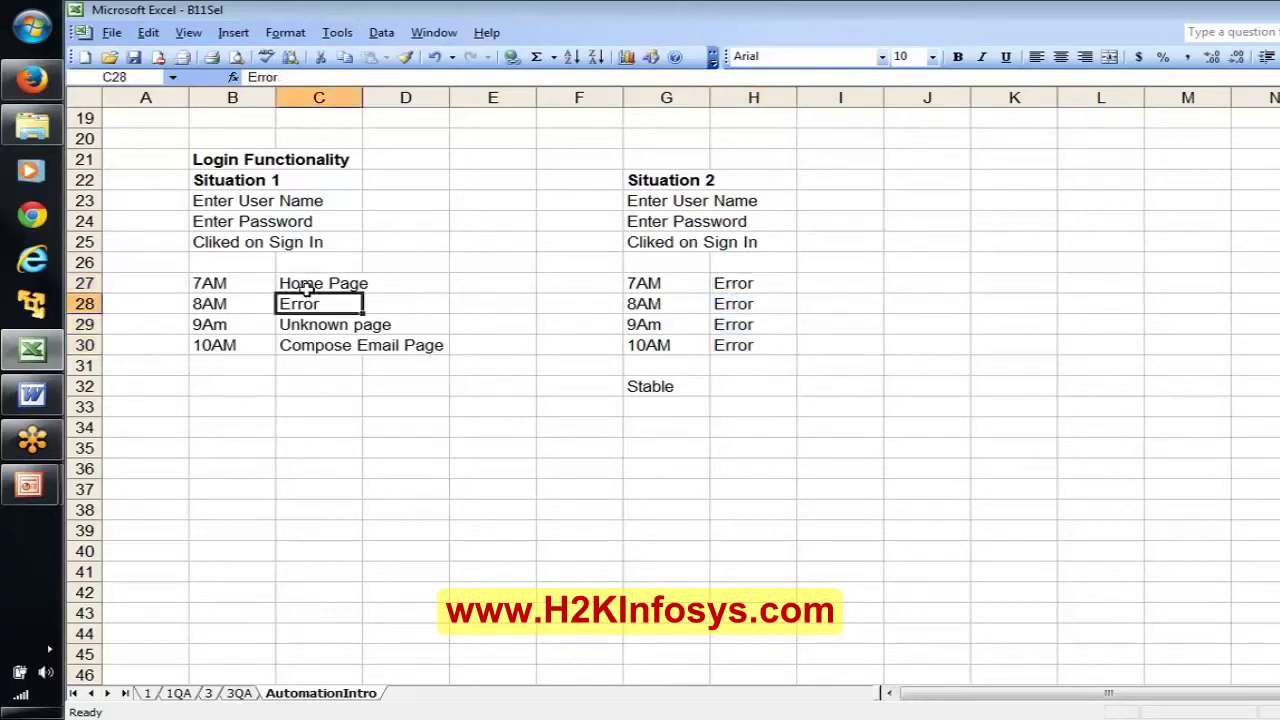
{"action": "key", "text": "Down"}
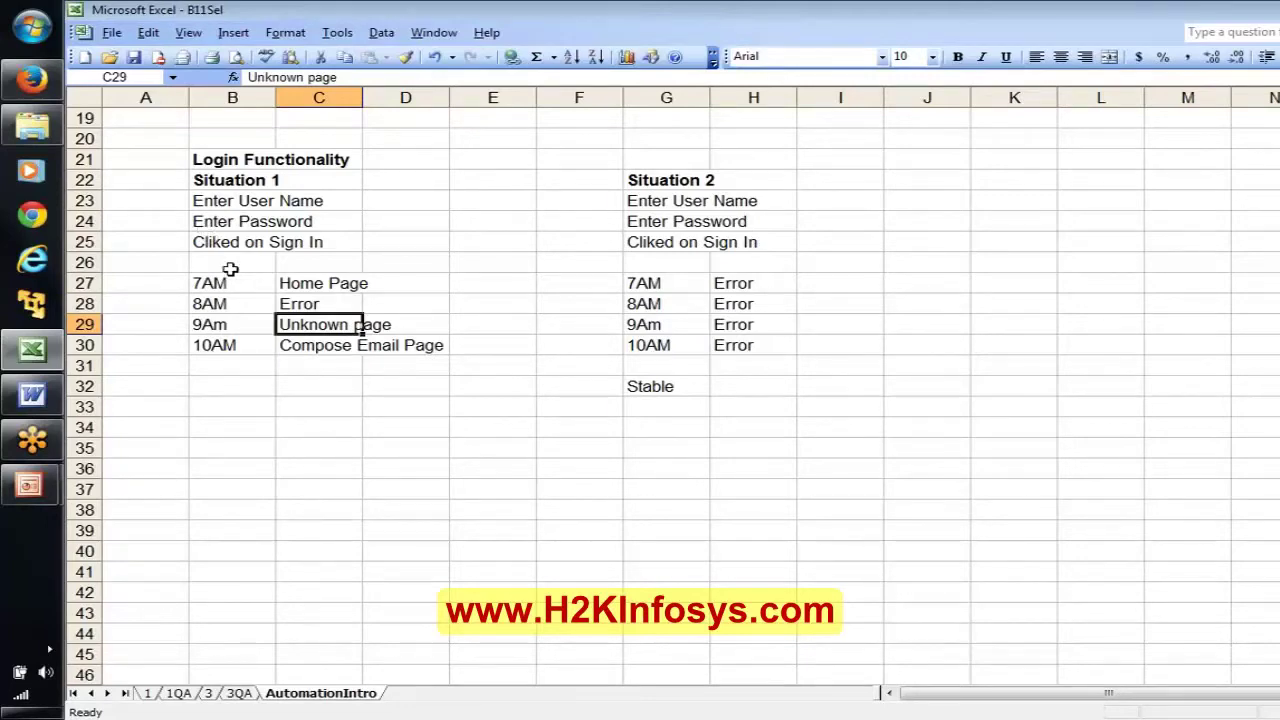
{"action": "left_click", "coordinate": [212, 184]}
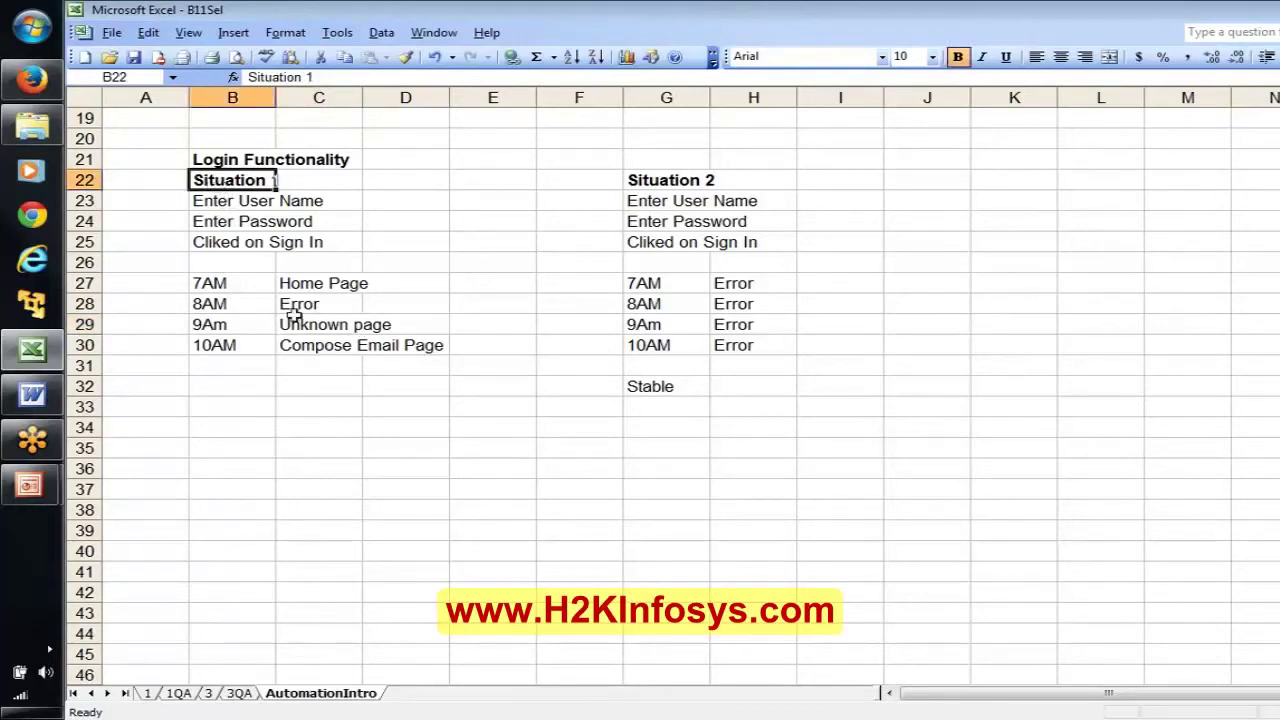
Enter "Not stable" in B32 below the Situation 1 results.
{"action": "left_click", "coordinate": [241, 388]}
{"action": "type", "text": "N"}
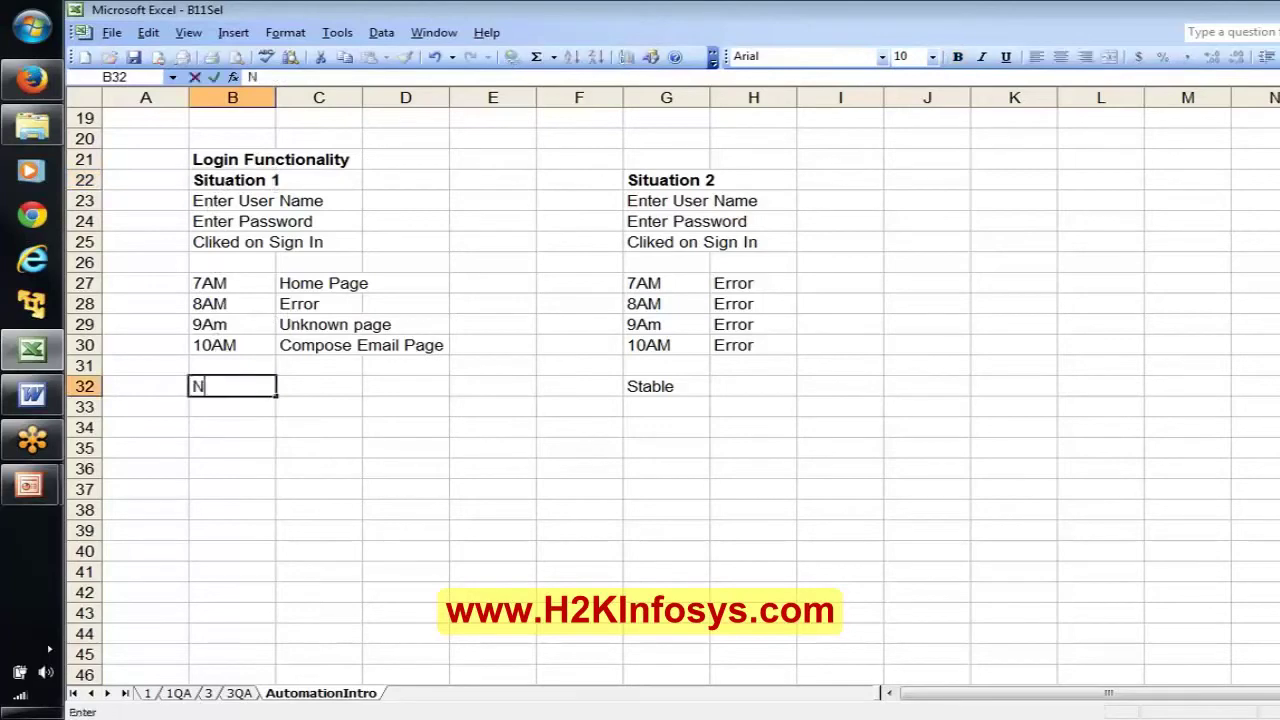
{"action": "type", "text": "ot stable"}
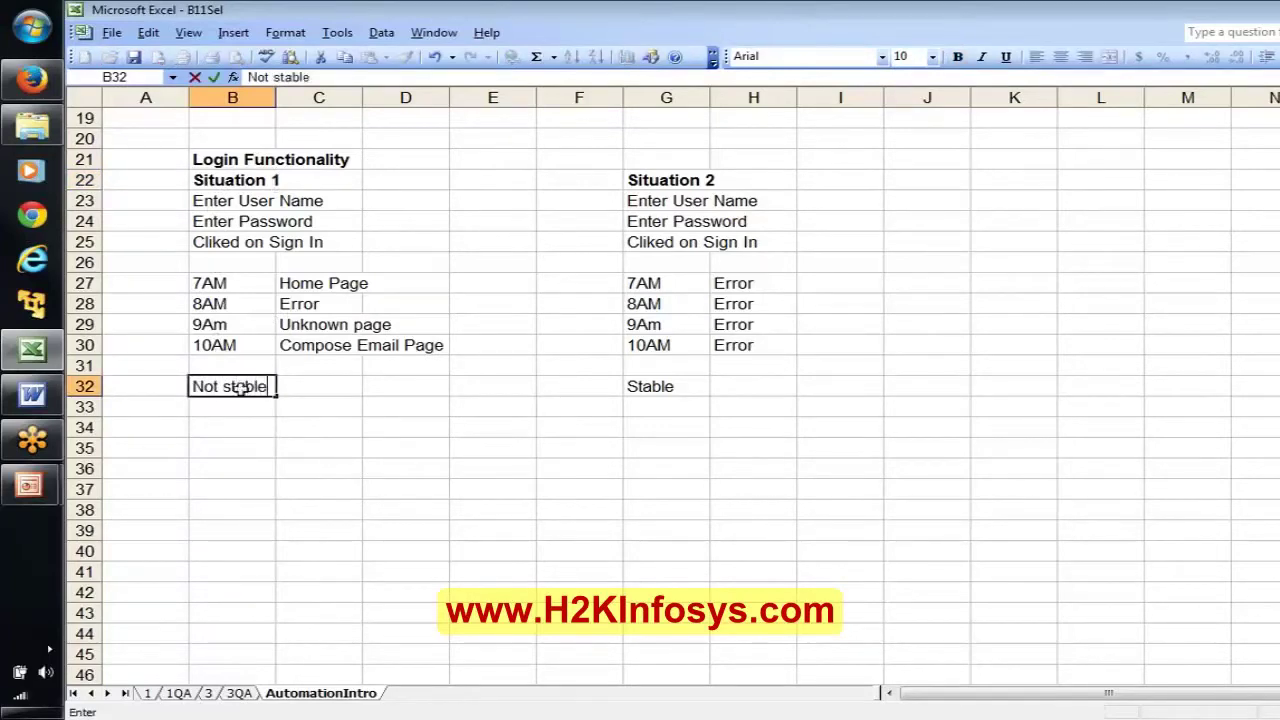
{"action": "key", "text": "Return"}
Make the "Not stable" label in B32 and the "Stable" label in G32 bold.
{"action": "key", "text": "Up"}
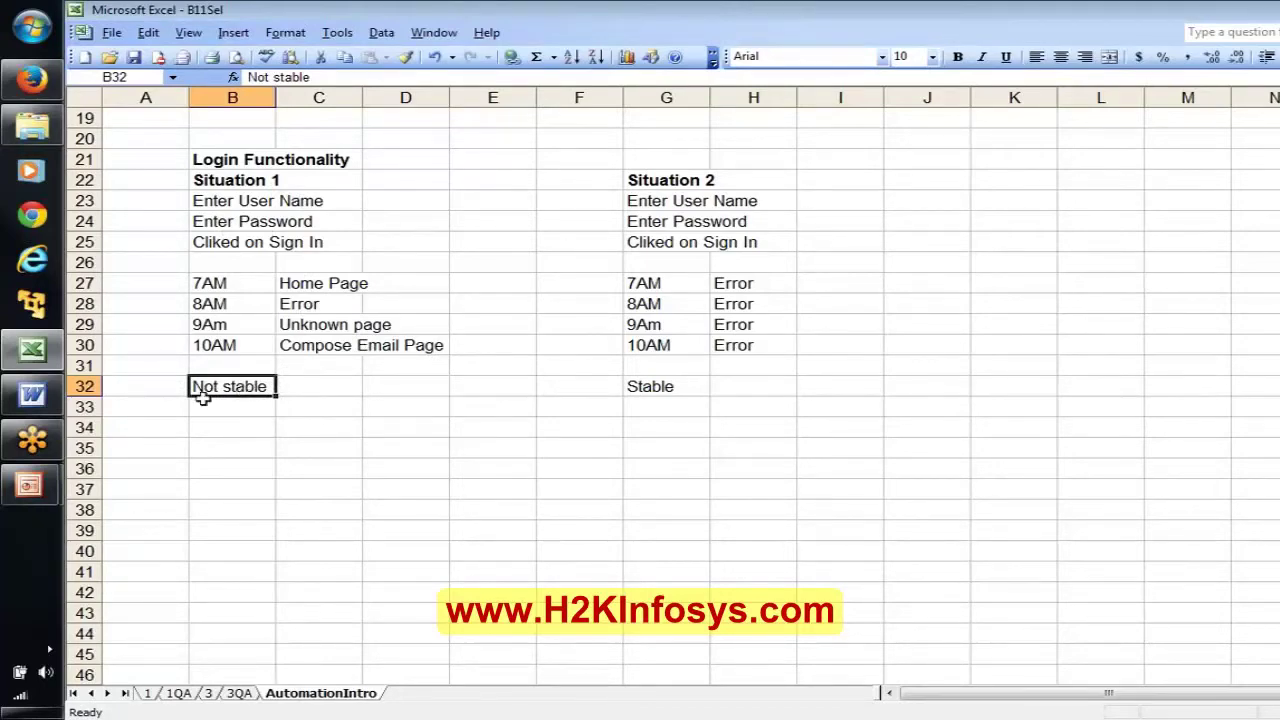
{"action": "key", "text": "ctrl+b"}
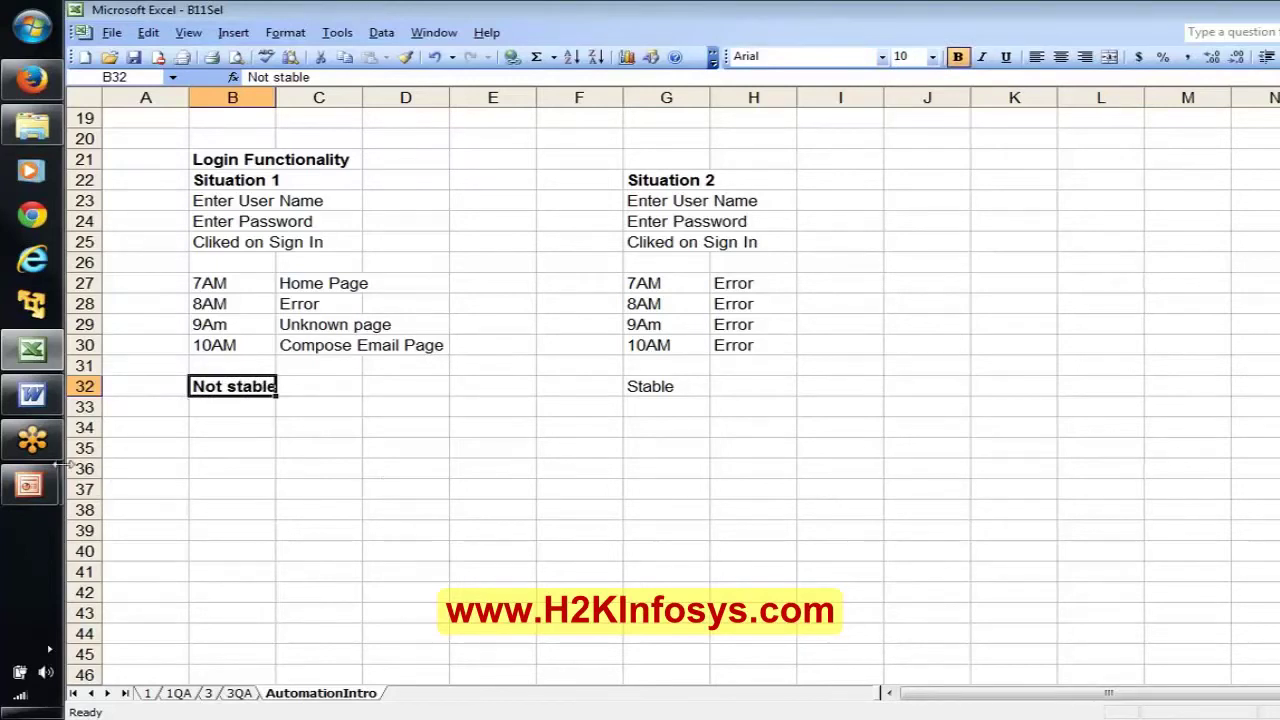
{"action": "left_click", "coordinate": [678, 388]}
{"action": "key", "text": "ctrl+b"}
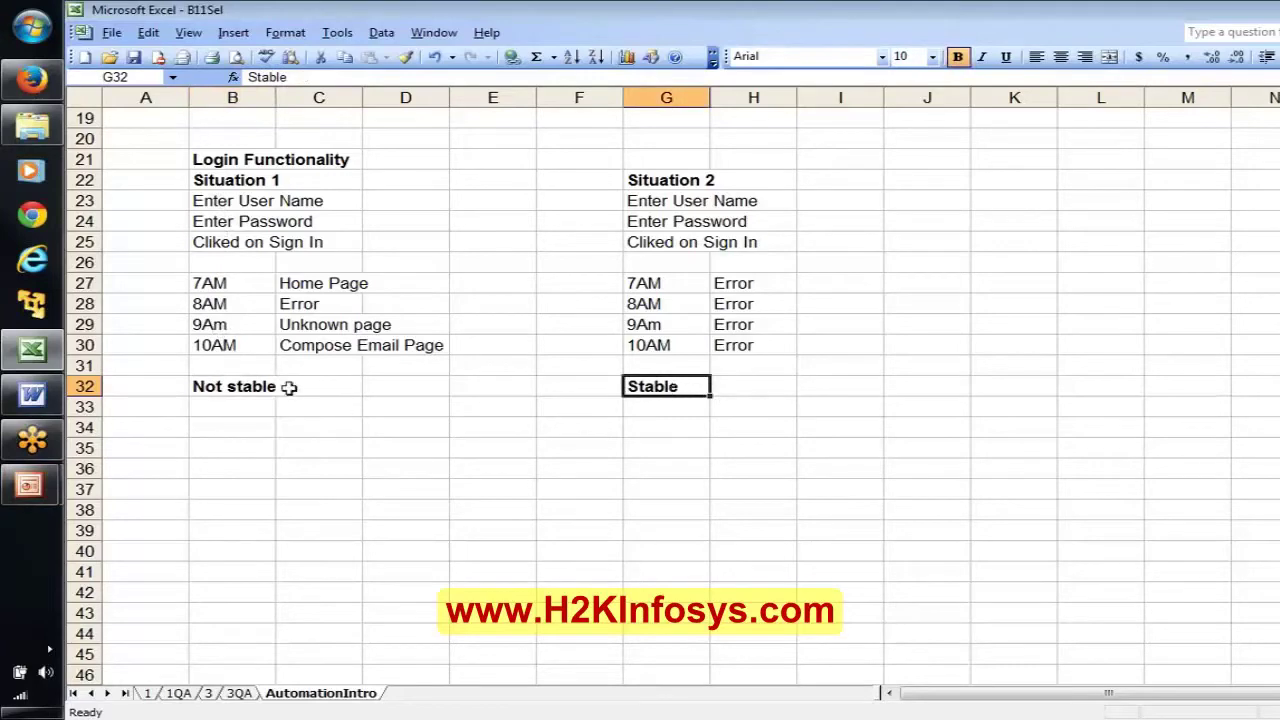
Enter "Defect" in G33 under the "Stable" label of Situation 2.
{"action": "left_click", "coordinate": [118, 185]}
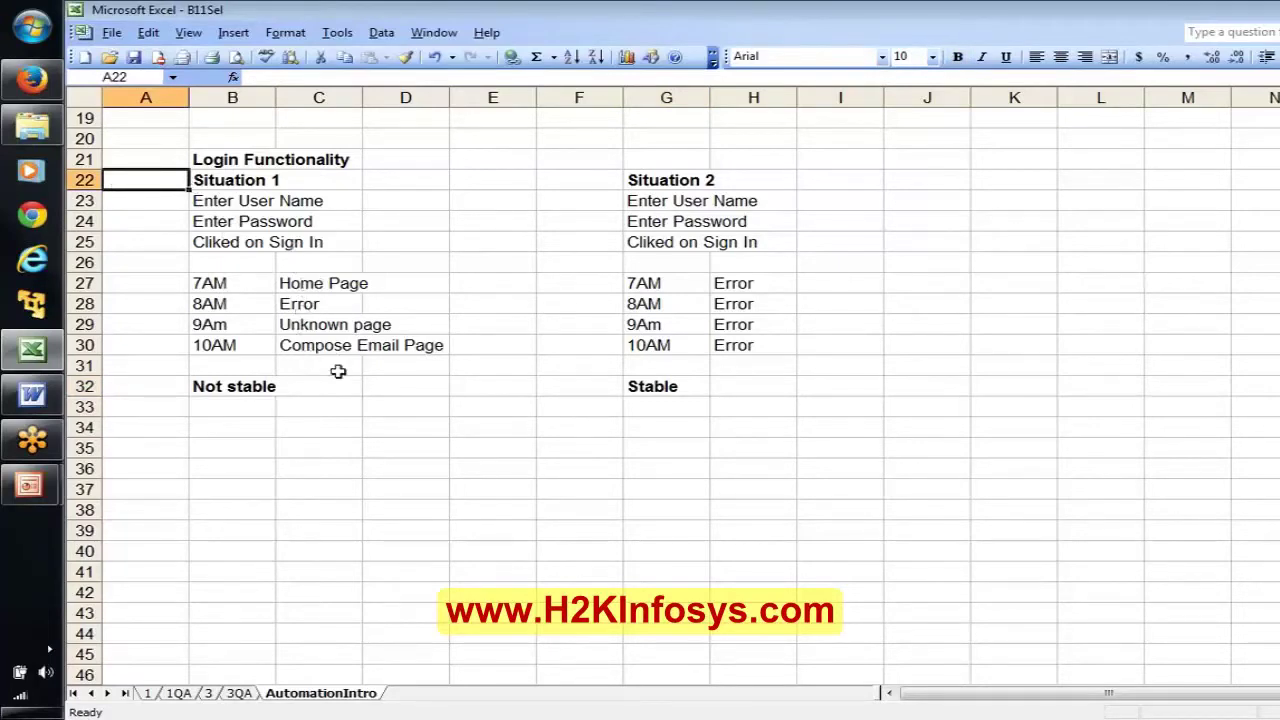
{"action": "left_click", "coordinate": [749, 298]}
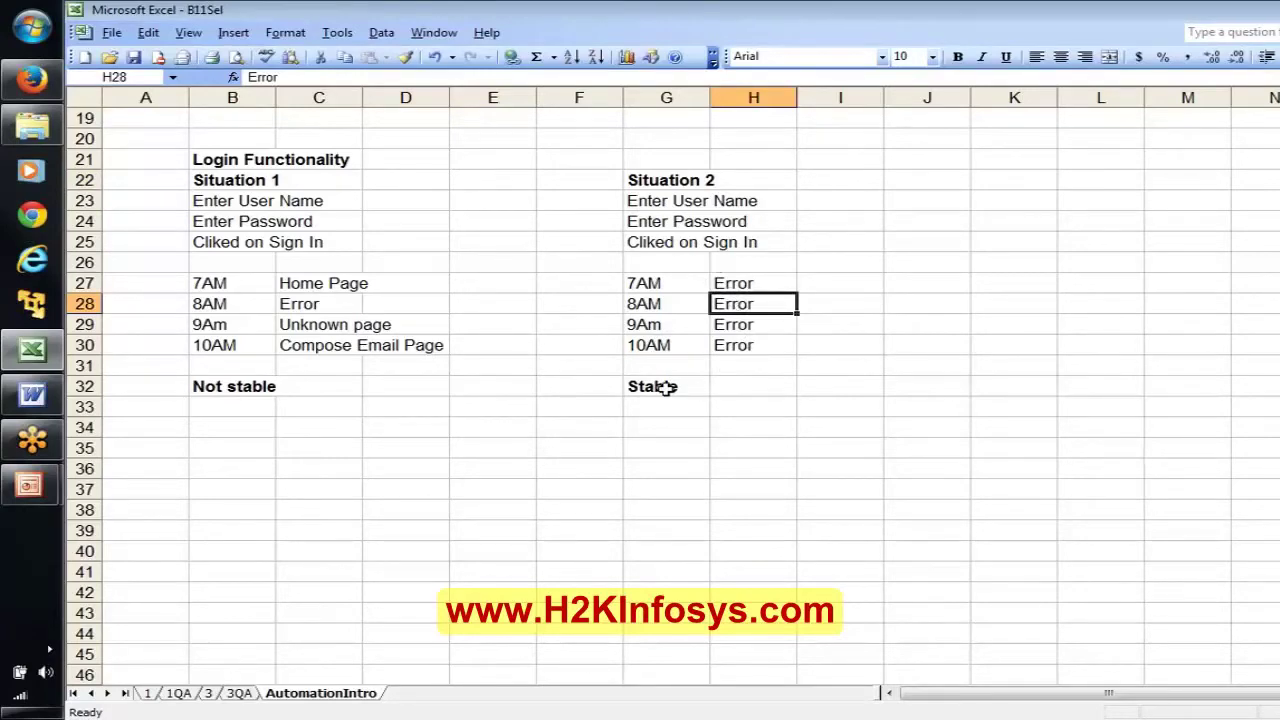
{"action": "left_click", "coordinate": [660, 405]}
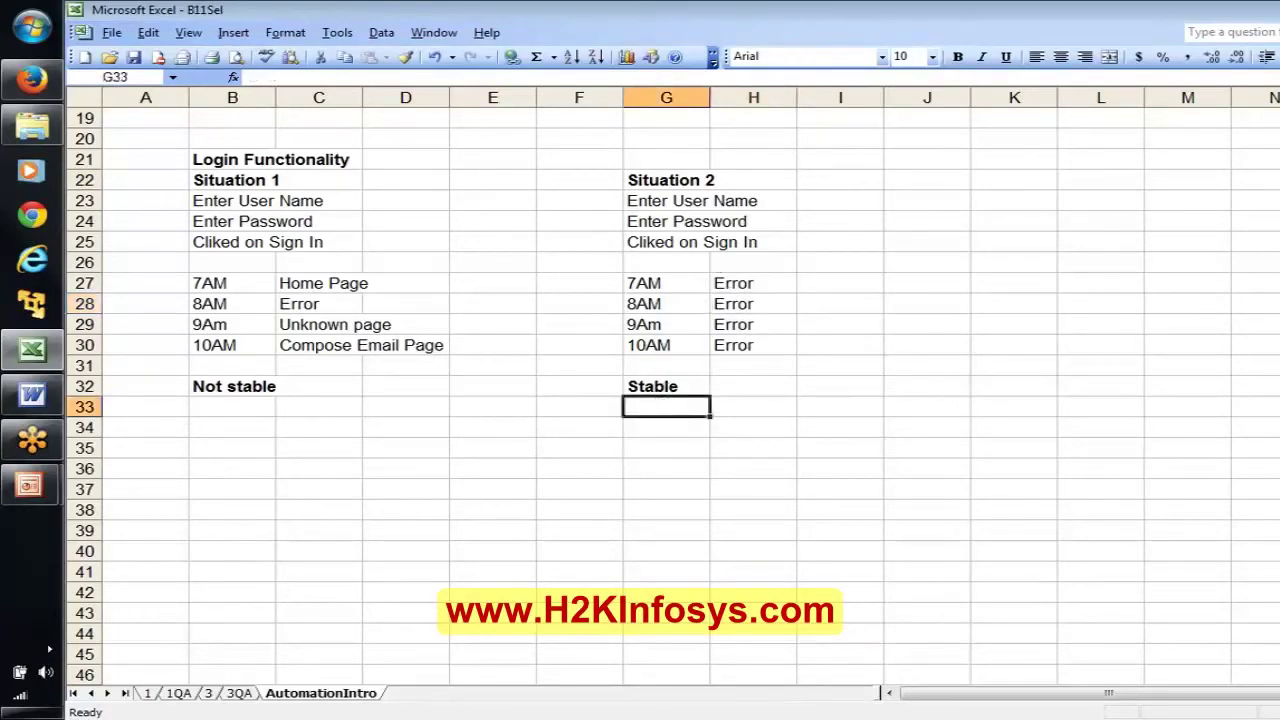
{"action": "type", "text": "Defect"}
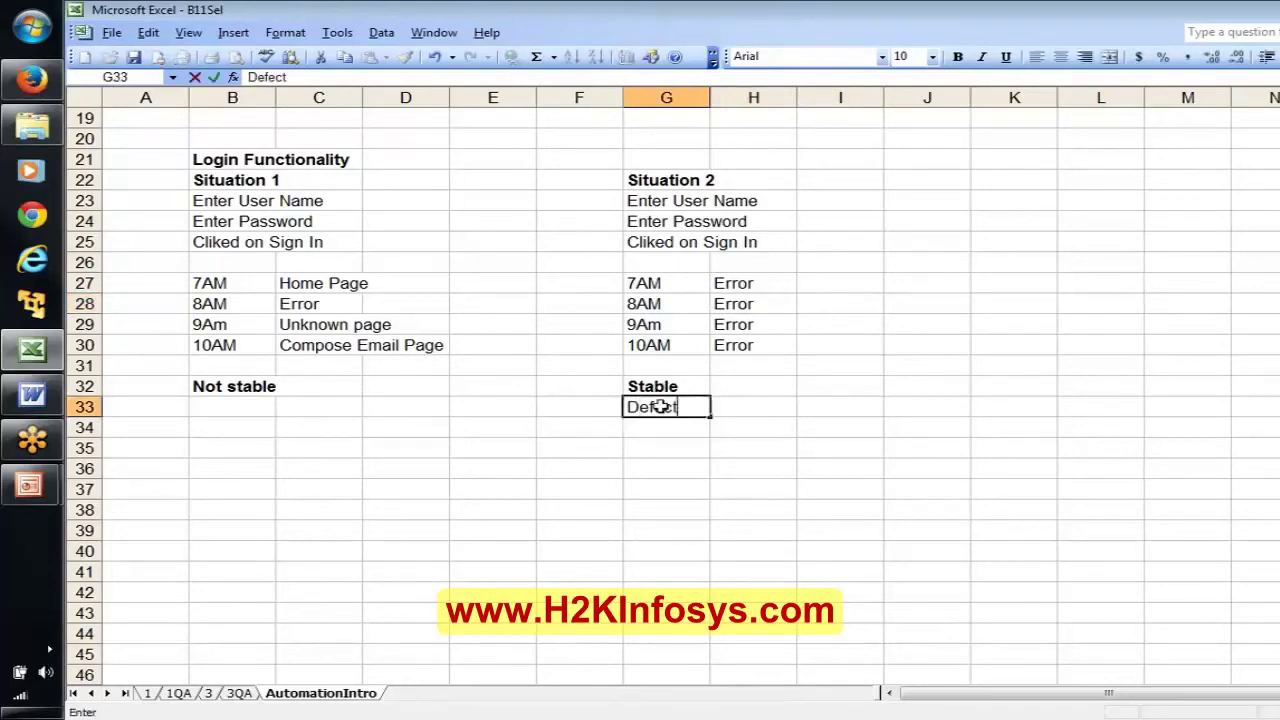
{"action": "key", "text": "Return"}
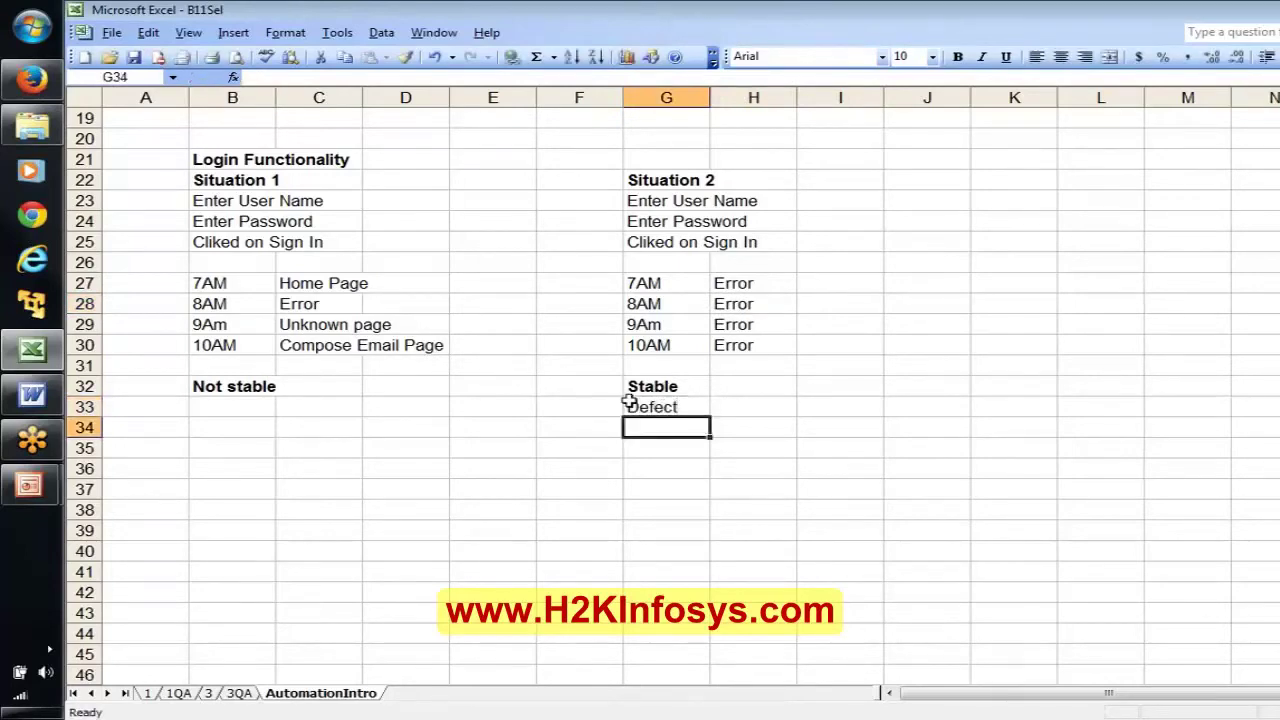
Switch to the running PowerPoint slide show with the "When to Automate…?" slide.
{"action": "mouse_move", "coordinate": [30, 485]}
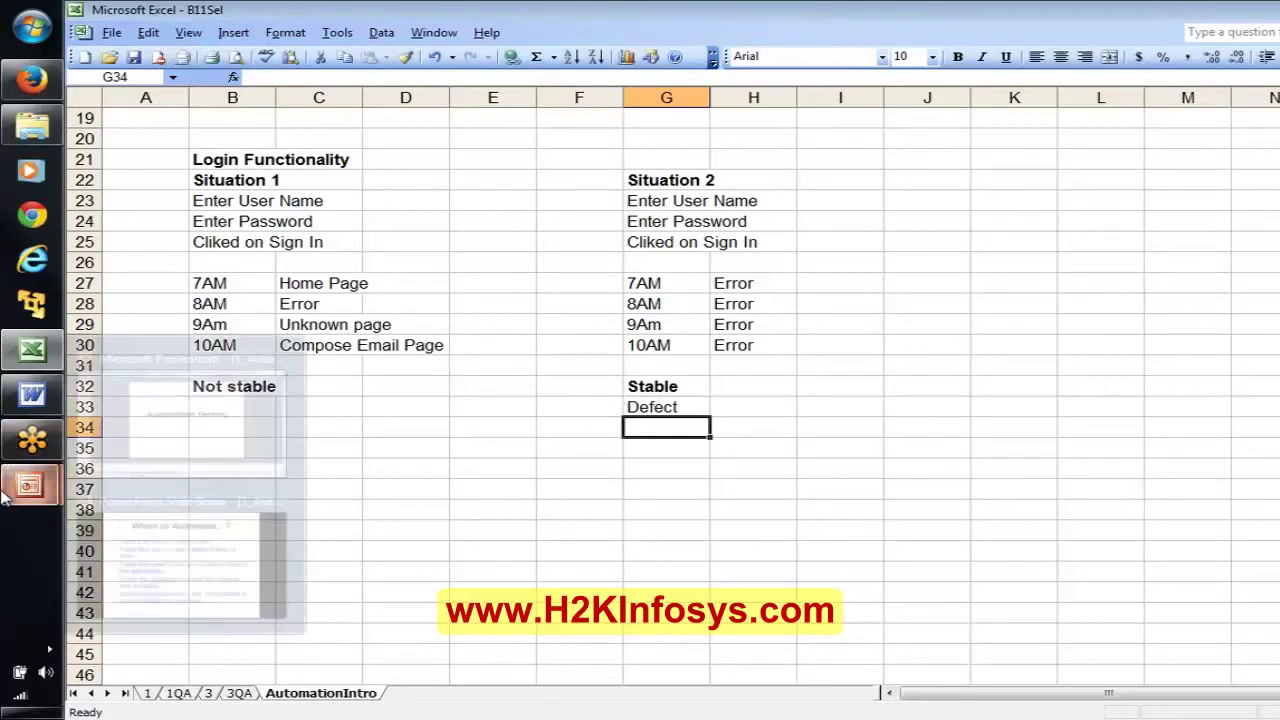
{"action": "left_click", "coordinate": [205, 572]}
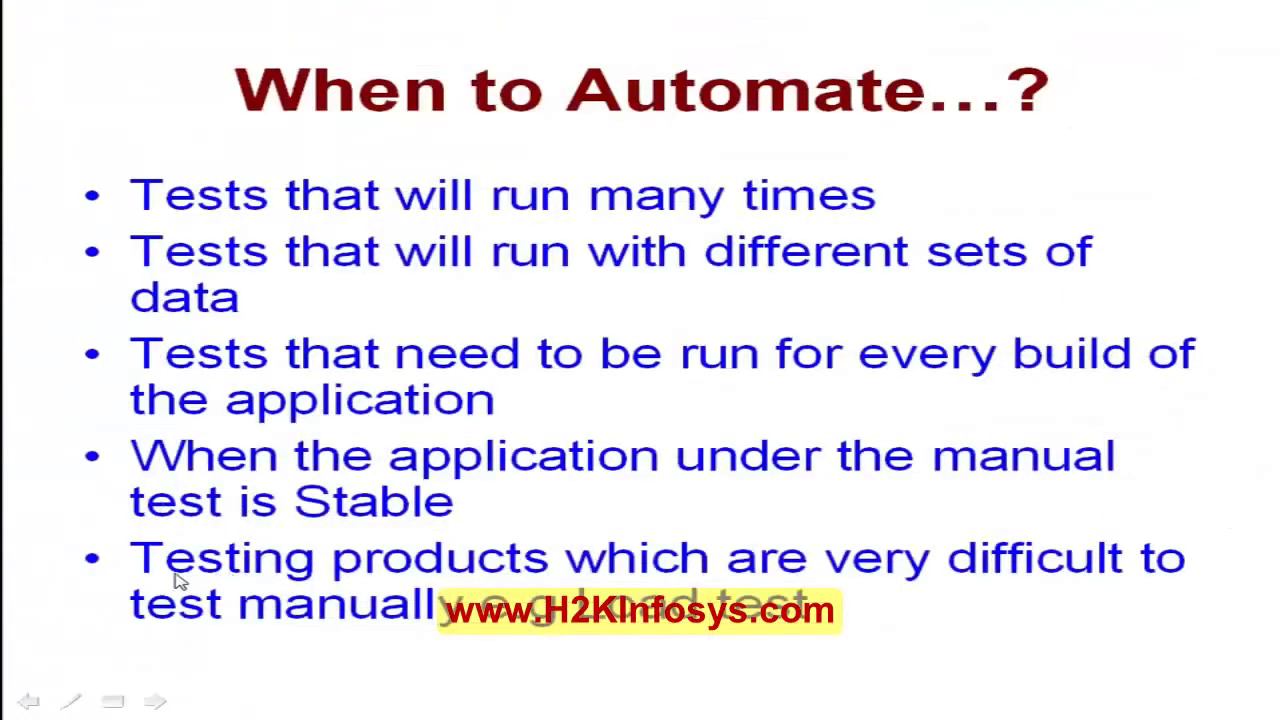